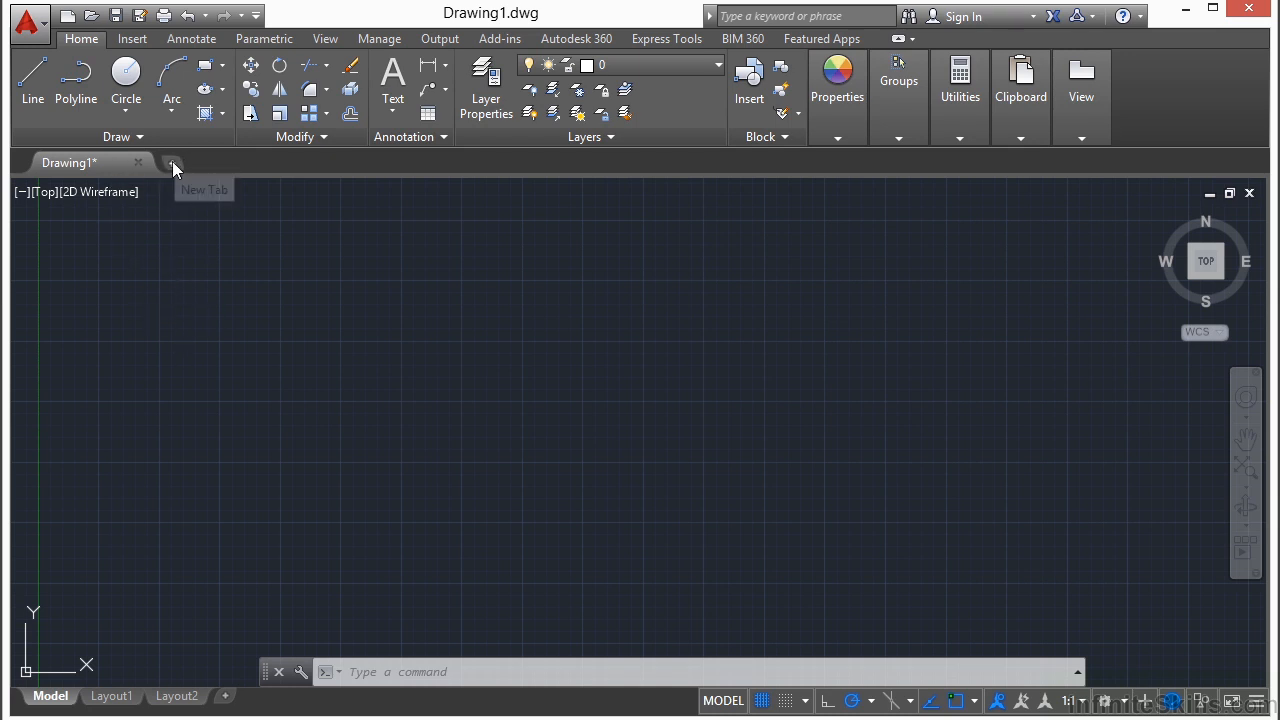
- Create a new drawing from the acad.dwt template
{"action": "left_click", "coordinate": [174, 163]}
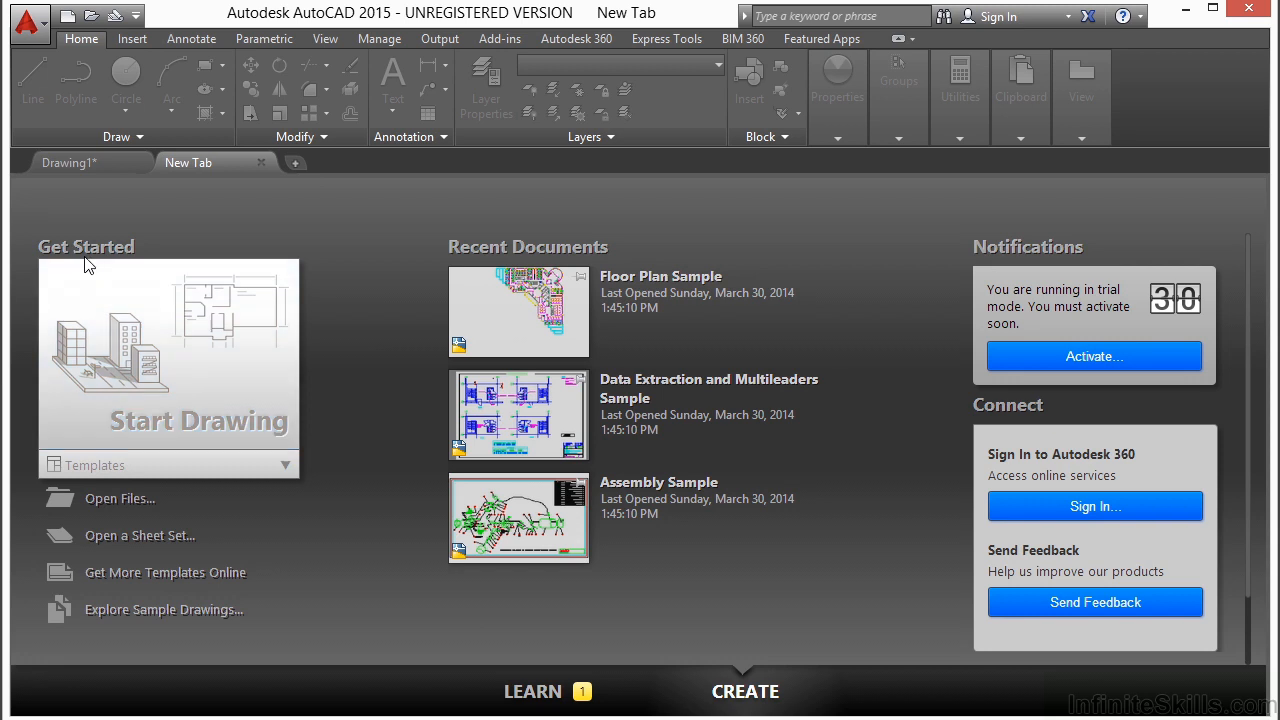
{"action": "left_click", "coordinate": [110, 477]}
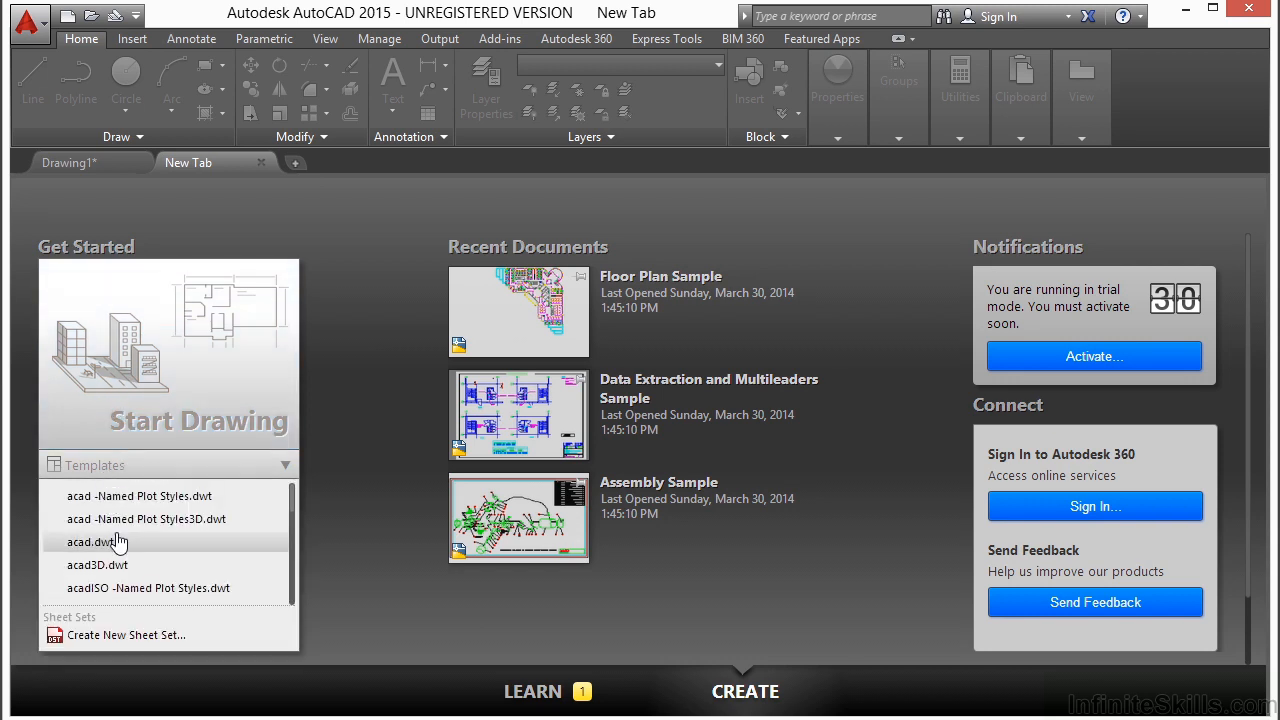
{"action": "left_click", "coordinate": [118, 549]}
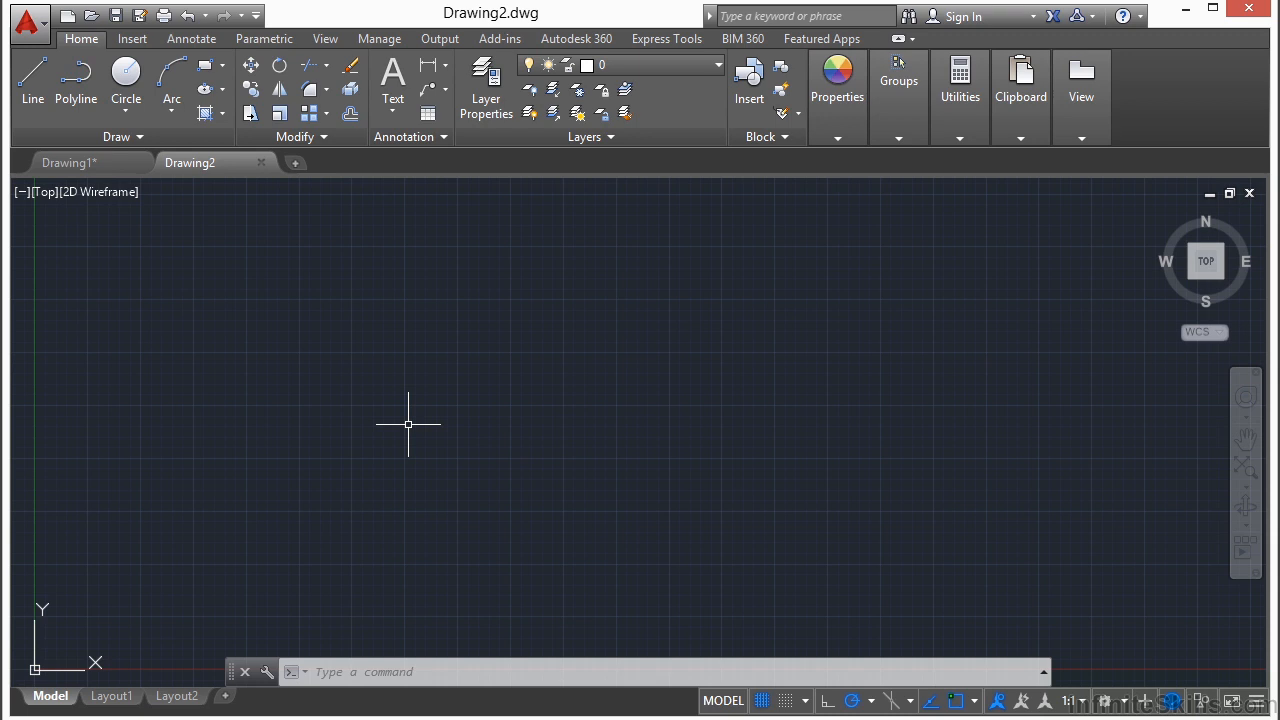
- Toggle Ortho mode on and off several times, leaving it switched on
{"action": "key", "text": "F8"}
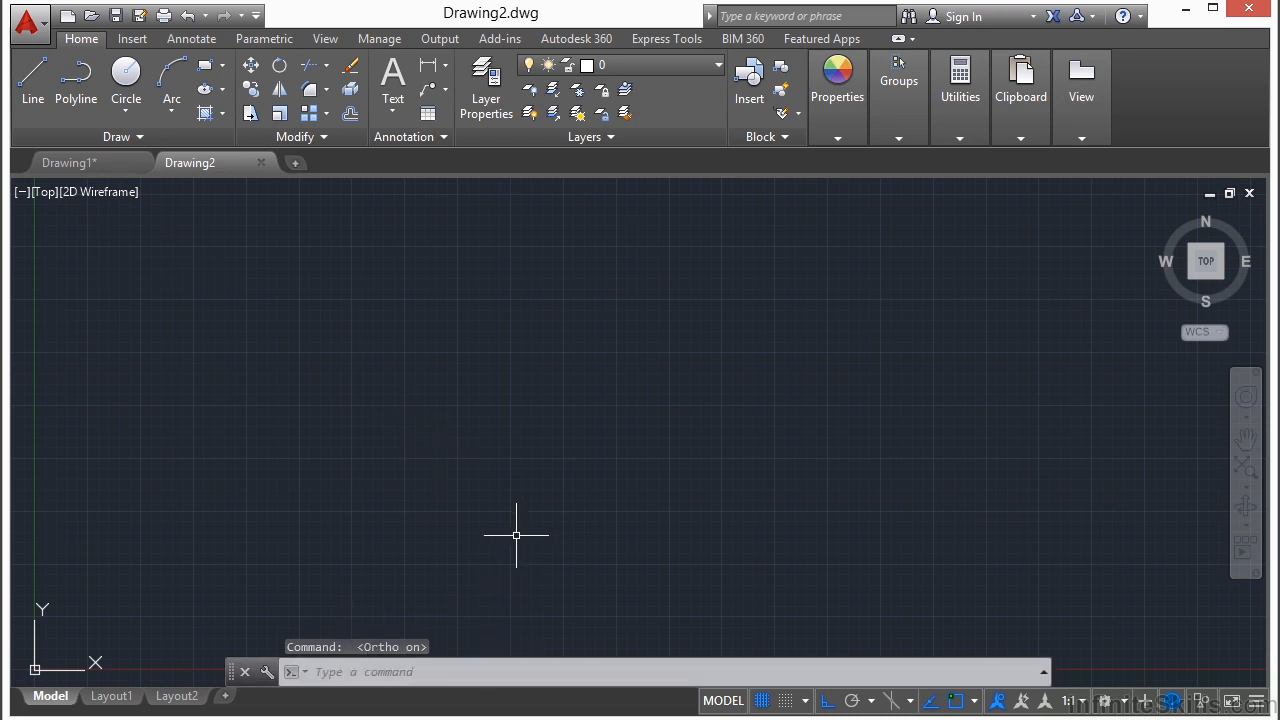
{"action": "key", "text": "F8"}
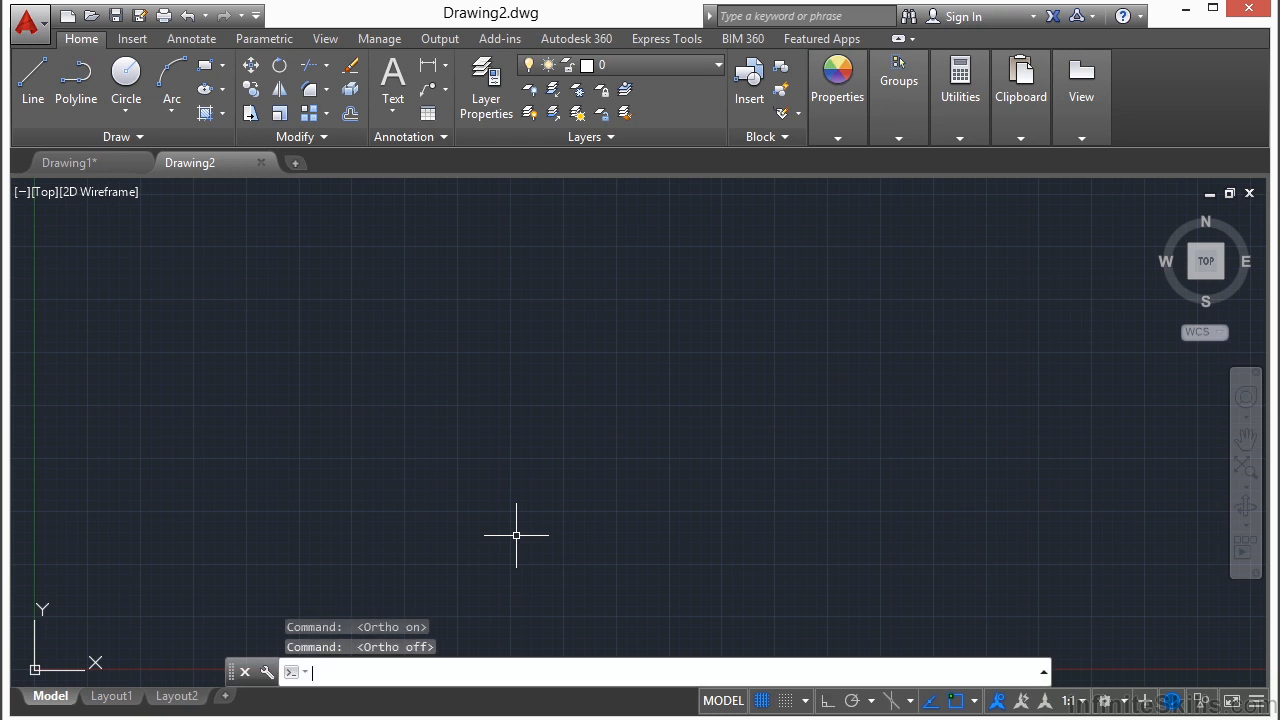
{"action": "key", "text": "F8"}
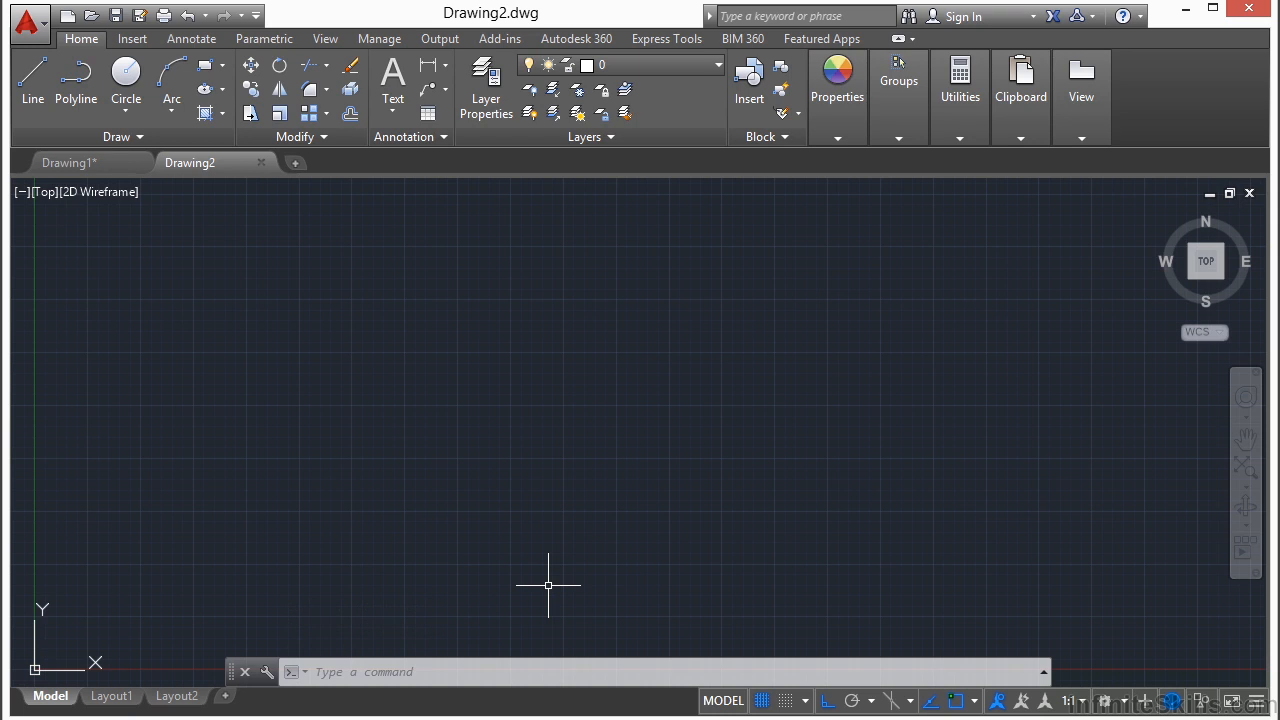
{"action": "left_click", "coordinate": [833, 704]}
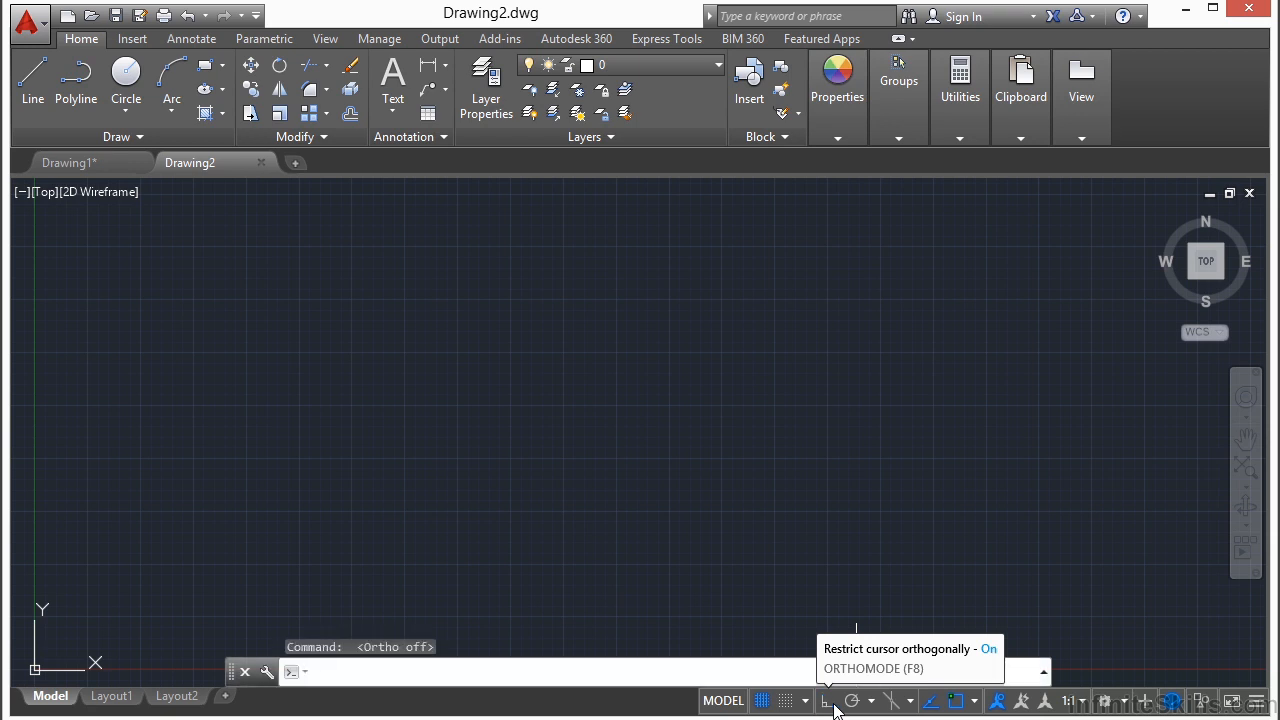
{"action": "left_click", "coordinate": [833, 704]}
{"action": "left_click", "coordinate": [833, 704]}
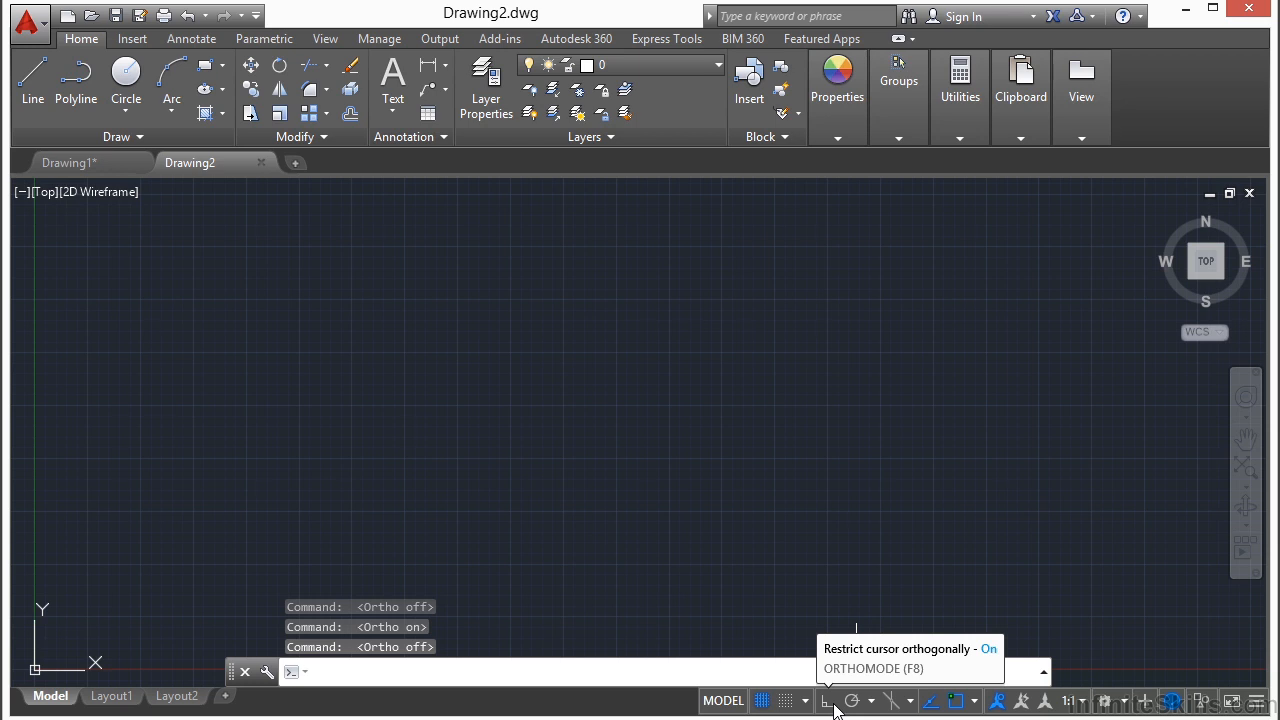
{"action": "left_click", "coordinate": [833, 704]}
{"action": "left_click", "coordinate": [831, 704]}
{"action": "left_click", "coordinate": [831, 704]}
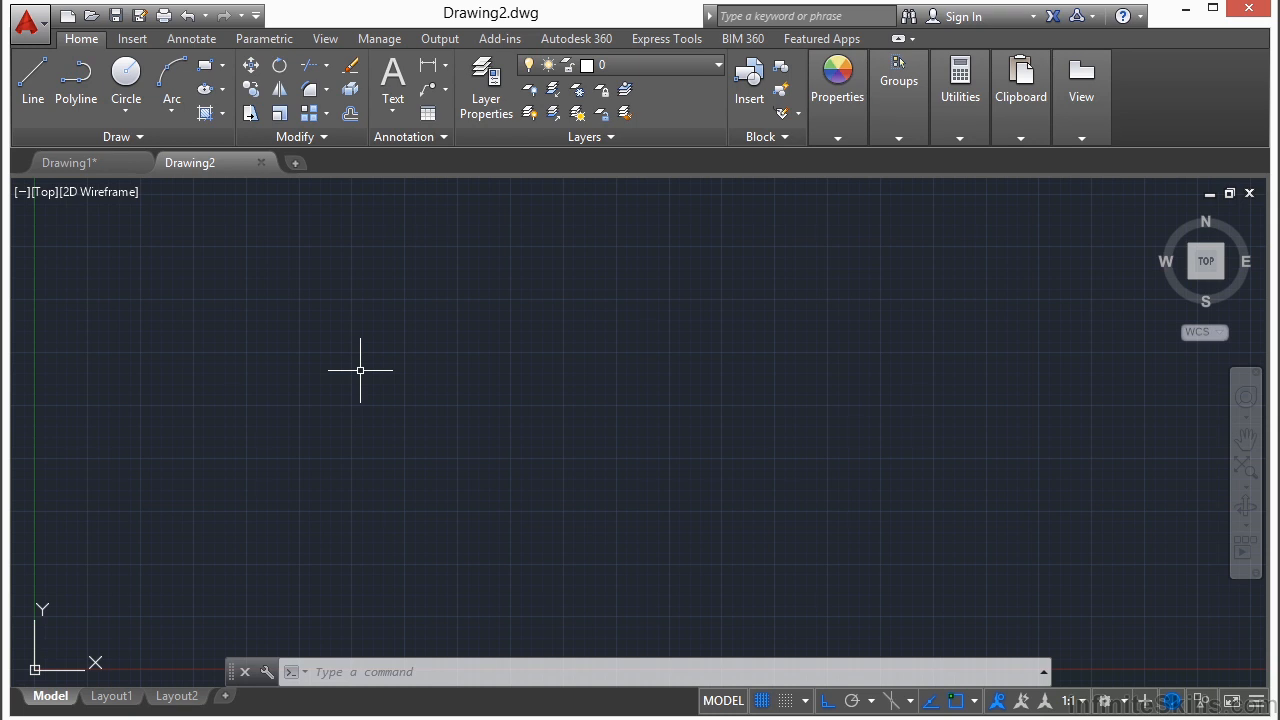
- Draw a rectangle 50 units wide and 30 units high in the empty drawing
{"action": "type", "text": "REC"}
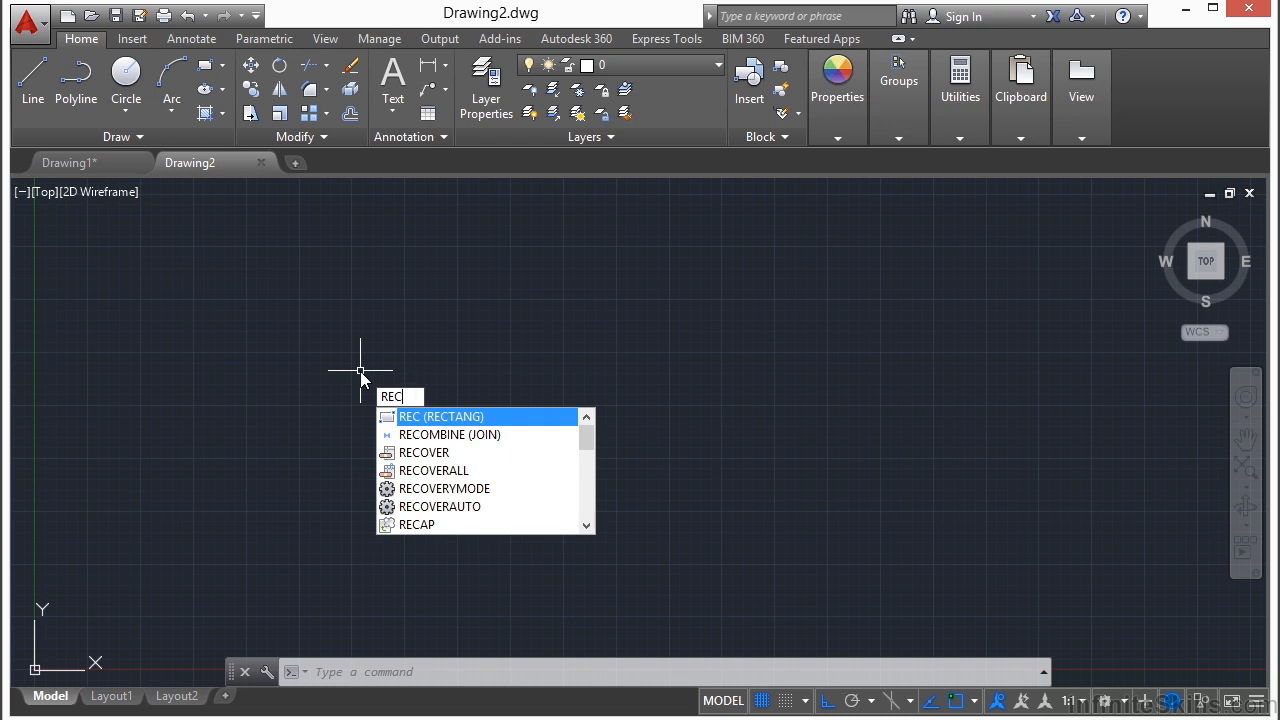
{"action": "key", "text": "Return"}
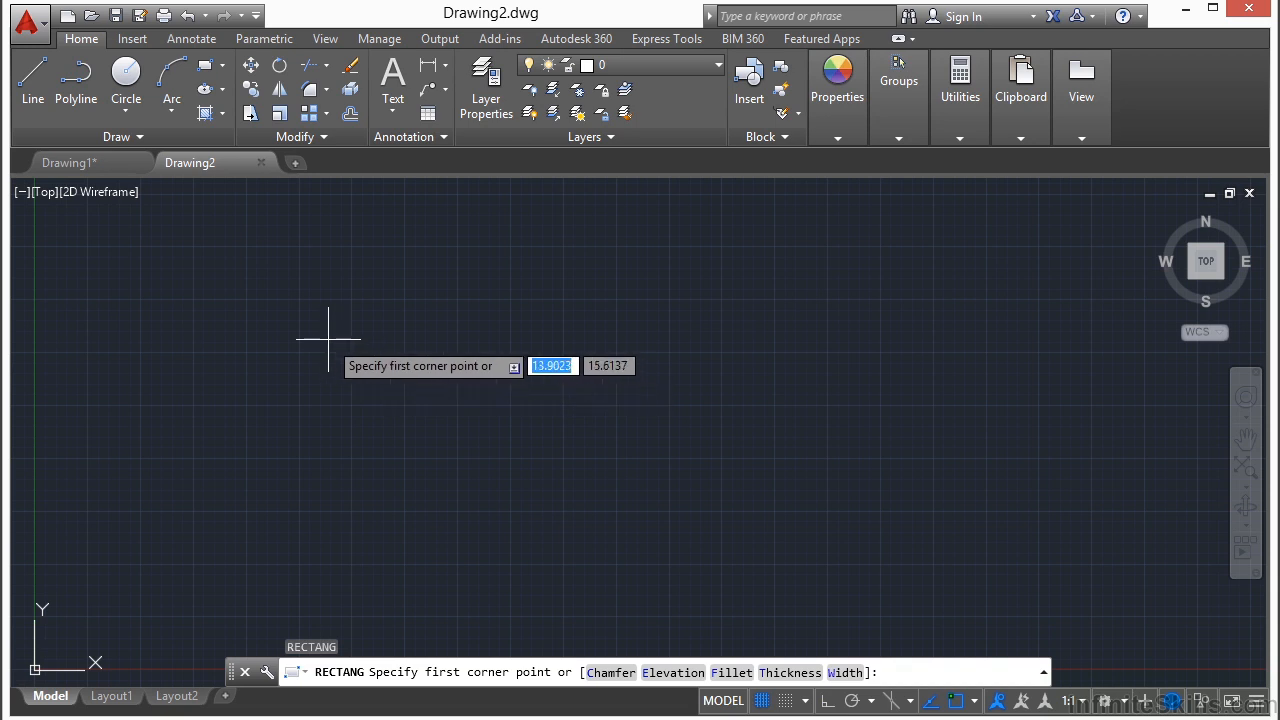
{"action": "left_click", "coordinate": [335, 406]}
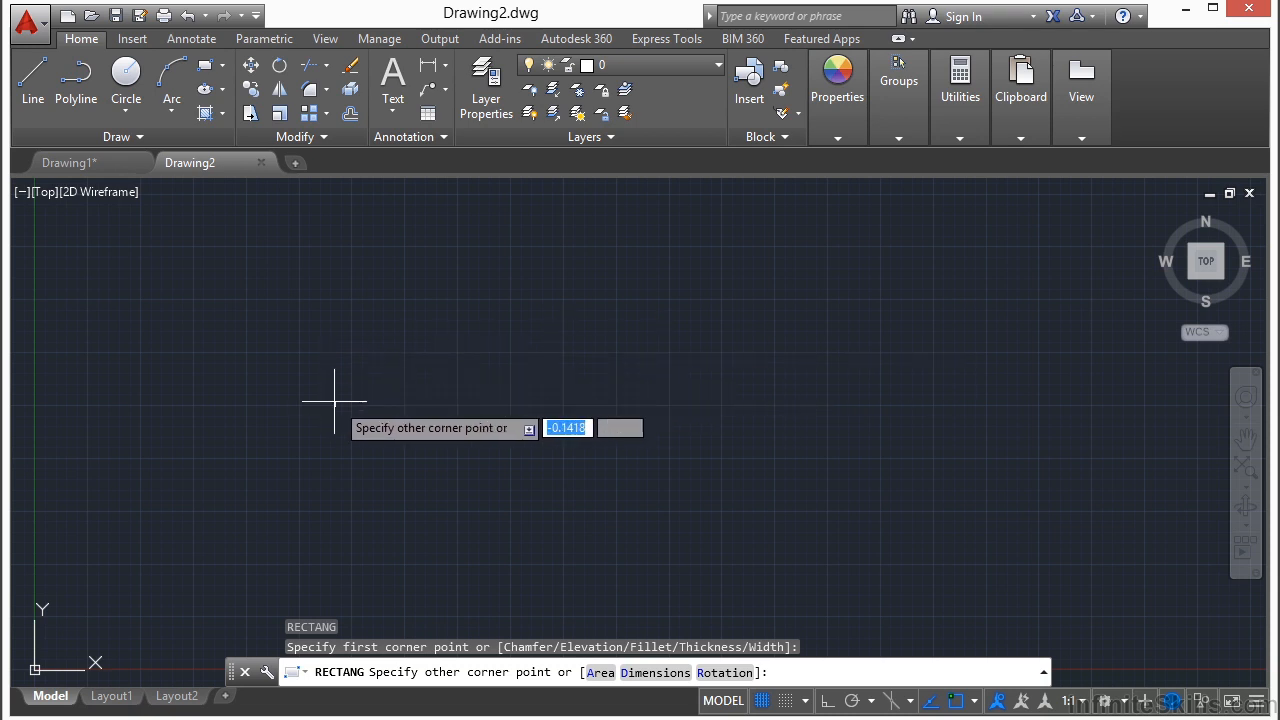
{"action": "type", "text": "50"}
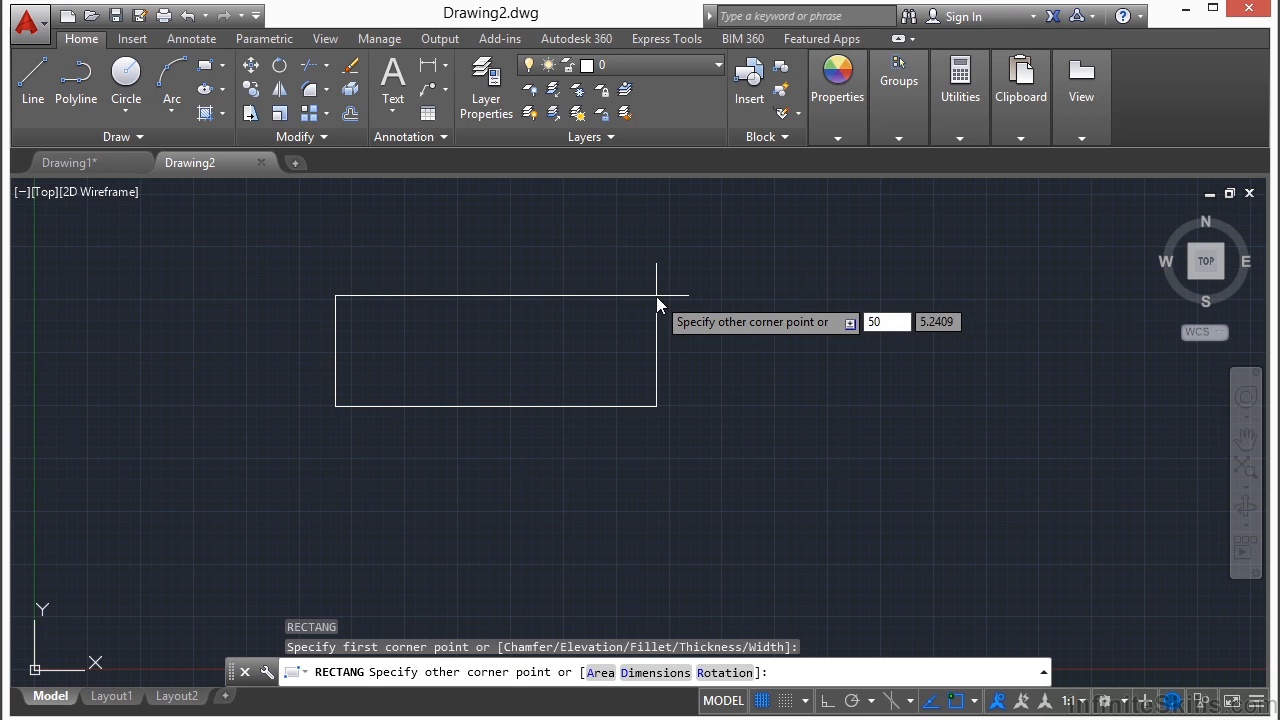
{"action": "key", "text": "Tab"}
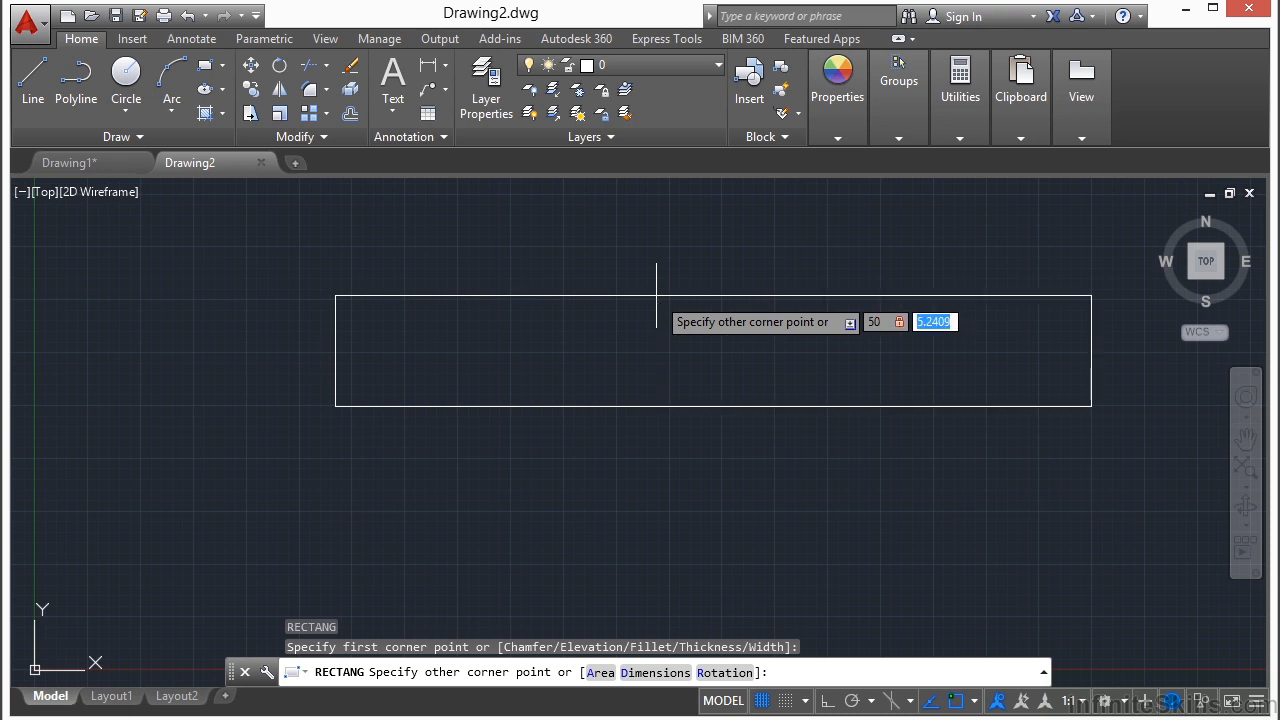
{"action": "type", "text": "30"}
{"action": "key", "text": "Return"}
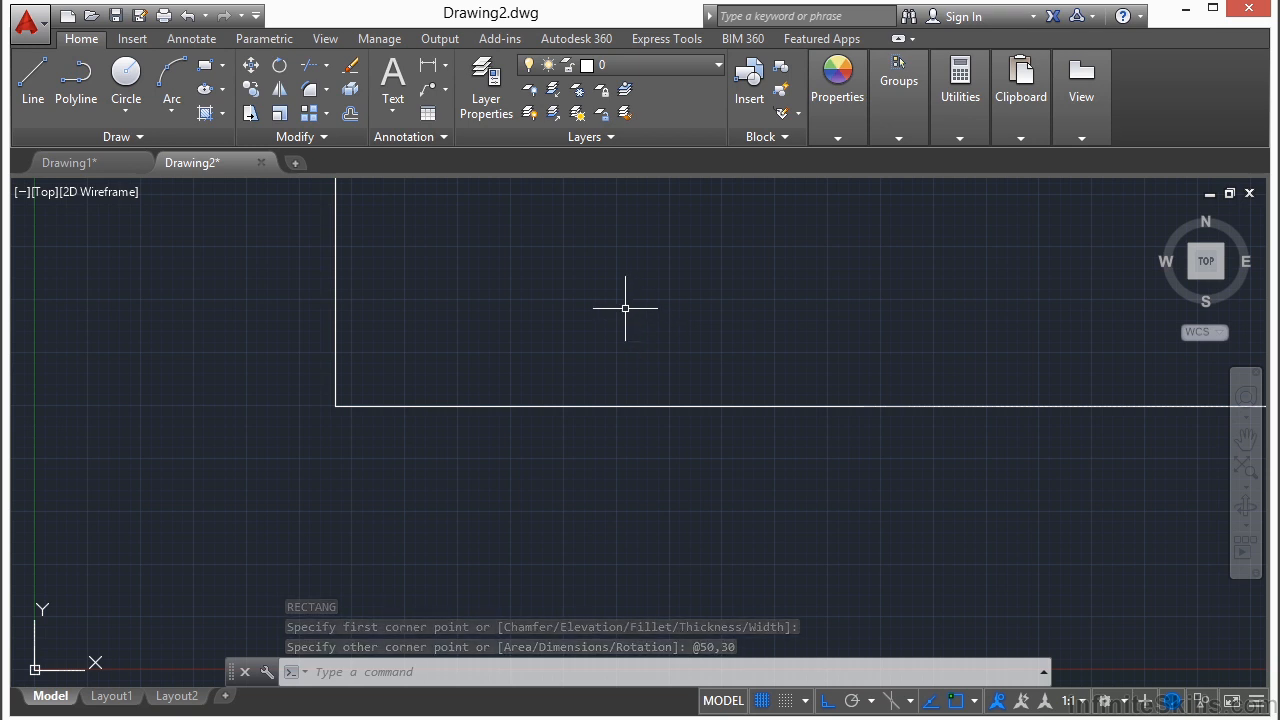
- Zoom to the drawing extents and examine the whole rectangle by zooming and panning around it
{"action": "middle_click", "coordinate": [625, 308]}
{"action": "middle_click", "coordinate": [625, 308]}
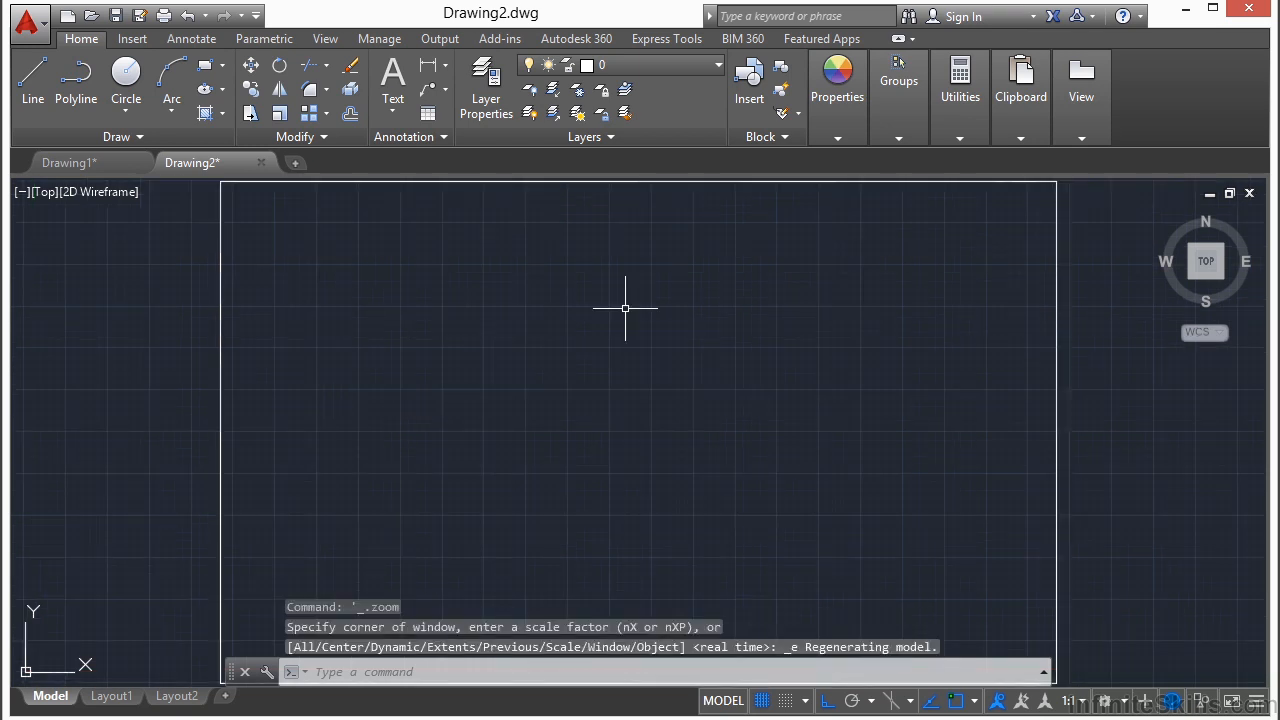
{"action": "scroll", "coordinate": [622, 322], "scroll_direction": "down", "scroll_amount": 1}
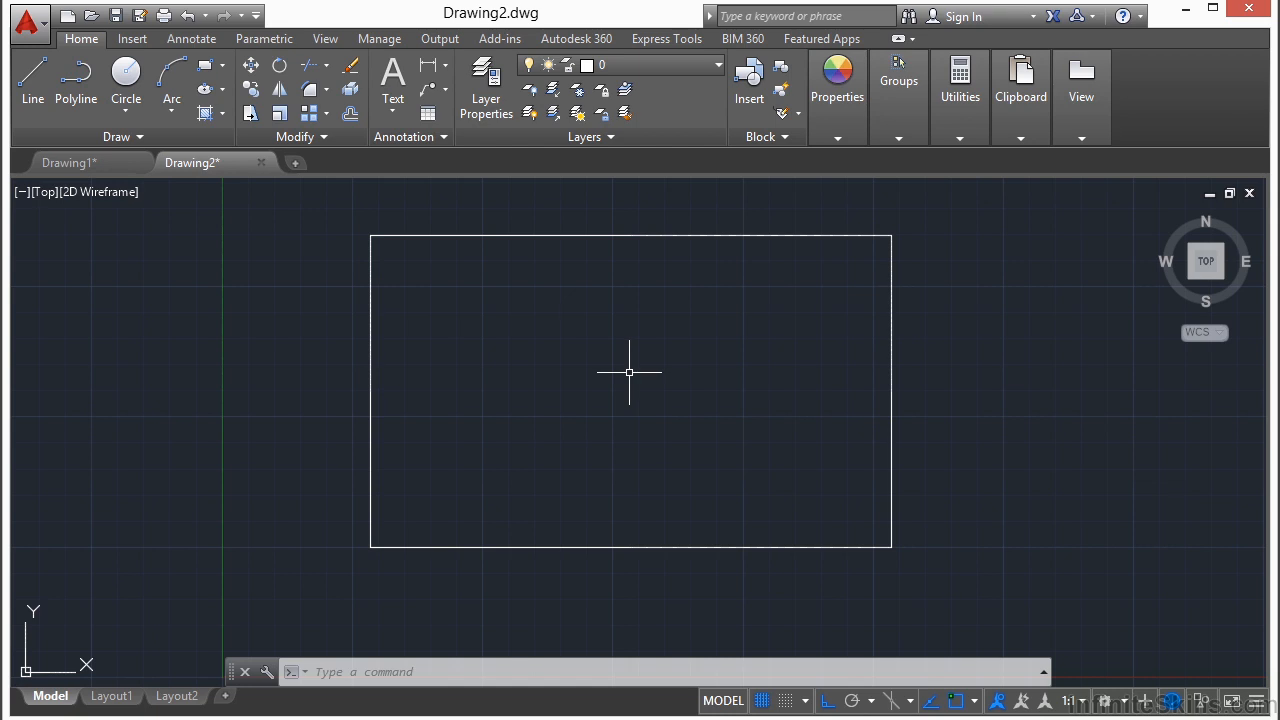
{"action": "mouse_move", "coordinate": [628, 371]}
{"action": "middle_mouse_down"}
{"action": "mouse_move", "coordinate": [516, 368]}
{"action": "mouse_move", "coordinate": [629, 389]}
{"action": "mouse_move", "coordinate": [426, 386]}
{"action": "mouse_move", "coordinate": [583, 386]}
{"action": "middle_mouse_up"}
{"action": "scroll", "coordinate": [525, 385], "scroll_direction": "down", "scroll_amount": 2}
{"action": "scroll", "coordinate": [529, 382], "scroll_direction": "up", "scroll_amount": 4}
{"action": "middle_click", "coordinate": [583, 387]}
{"action": "middle_click", "coordinate": [583, 387]}
{"action": "scroll", "coordinate": [581, 388], "scroll_direction": "down", "scroll_amount": 2}
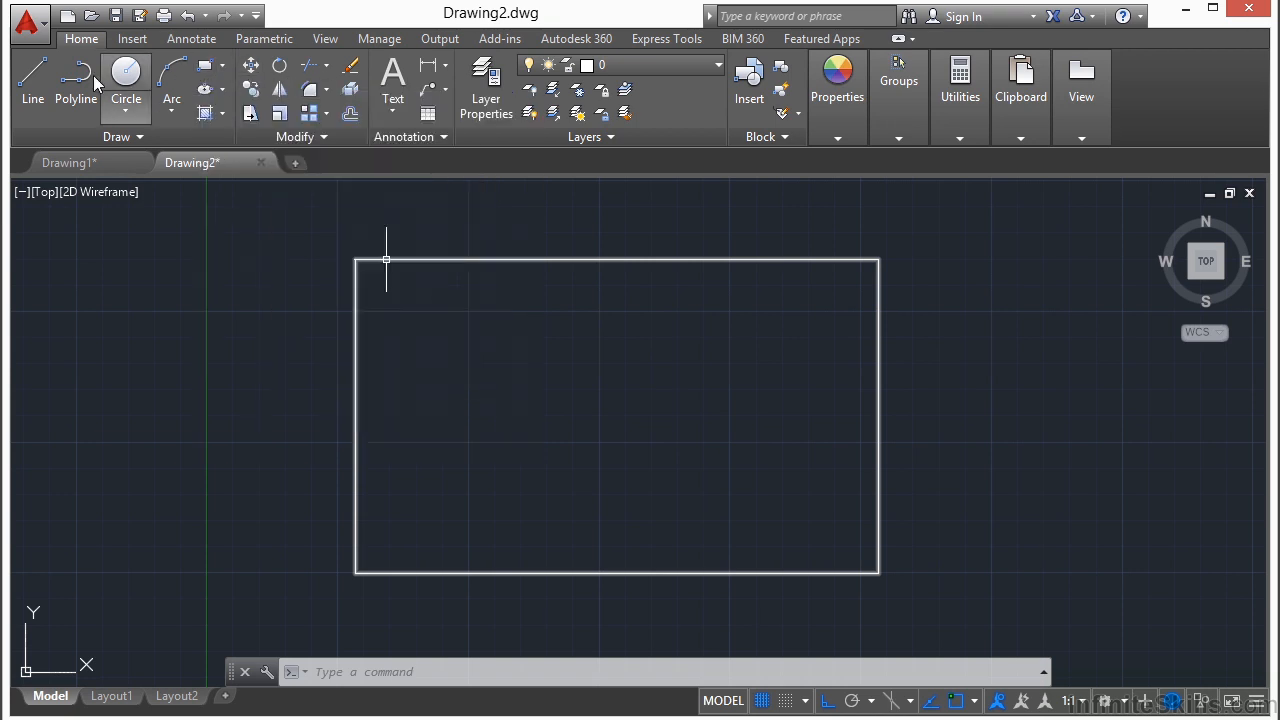
- Offset the rectangle inward by 0.5 to form the inner wall line
{"action": "left_click", "coordinate": [350, 117]}
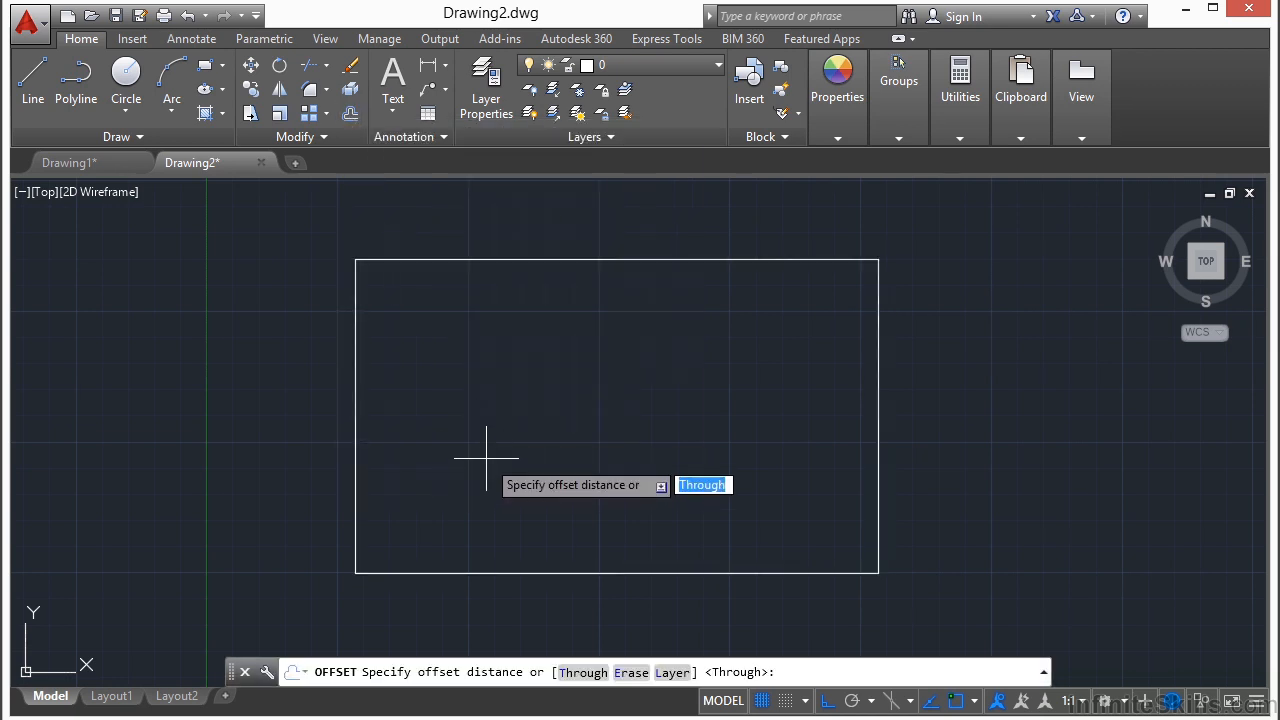
{"action": "type", "text": ".5"}
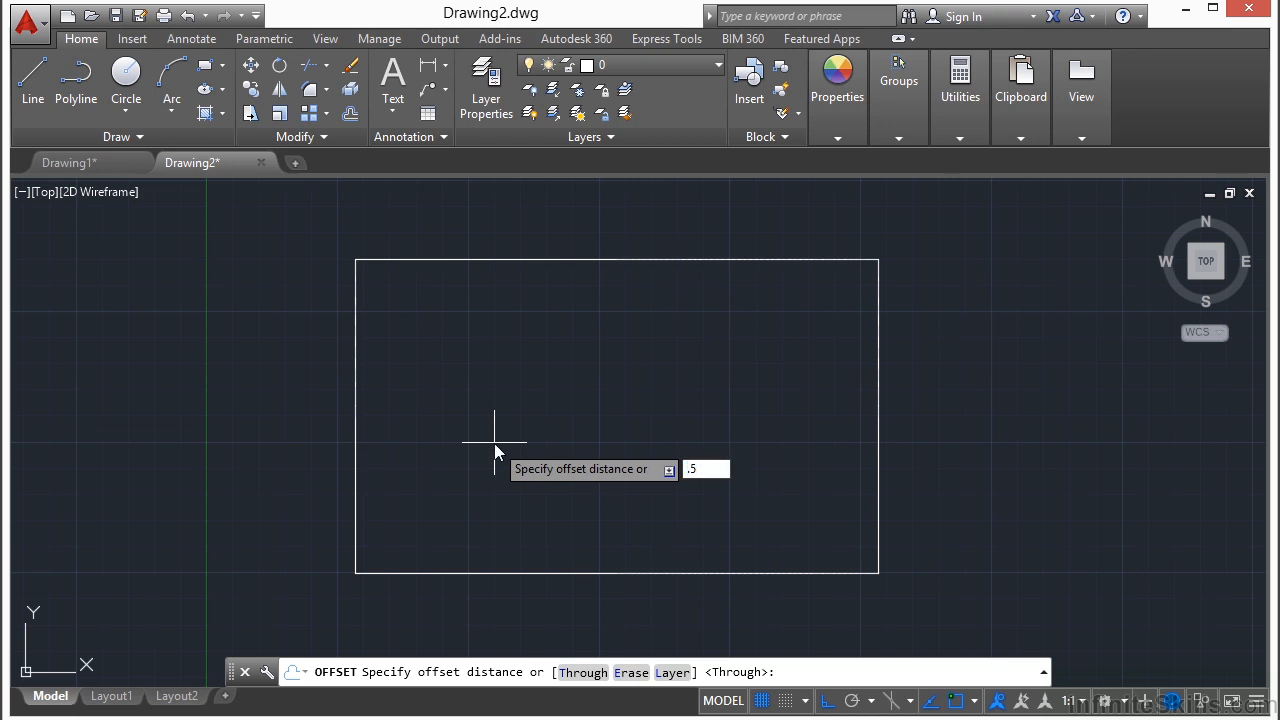
{"action": "key", "text": "Return"}
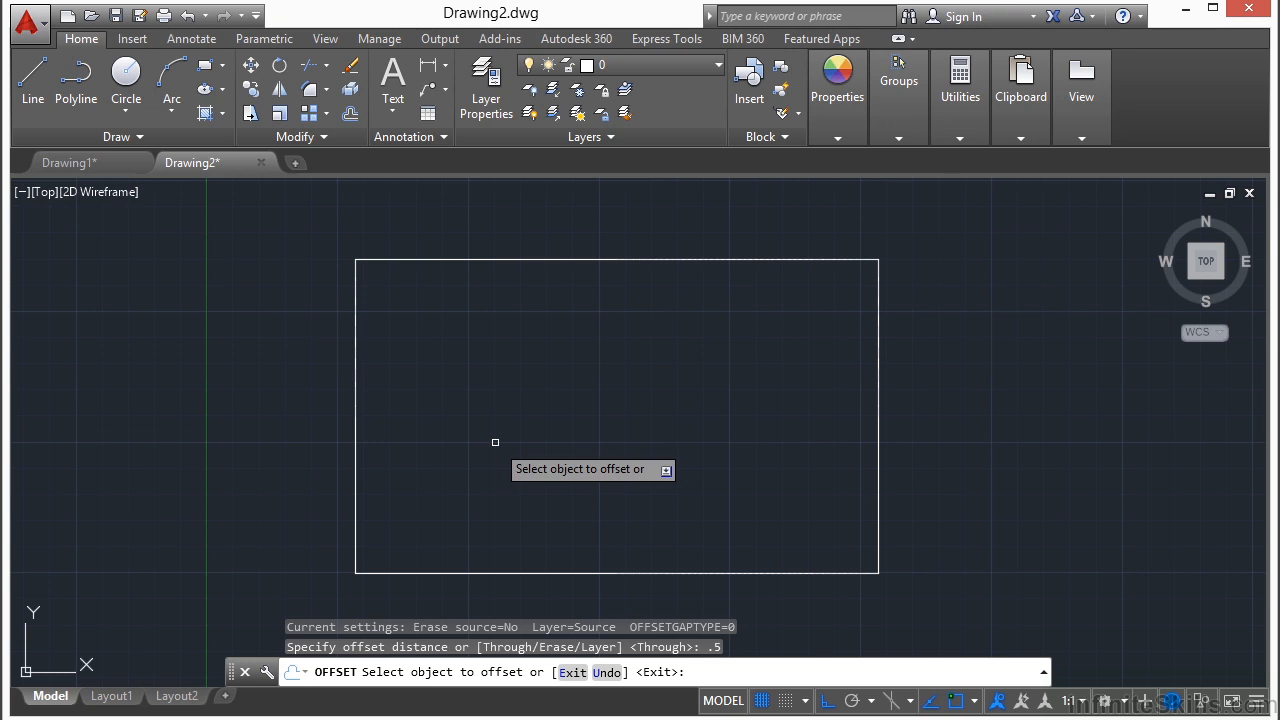
{"action": "left_click", "coordinate": [588, 259]}
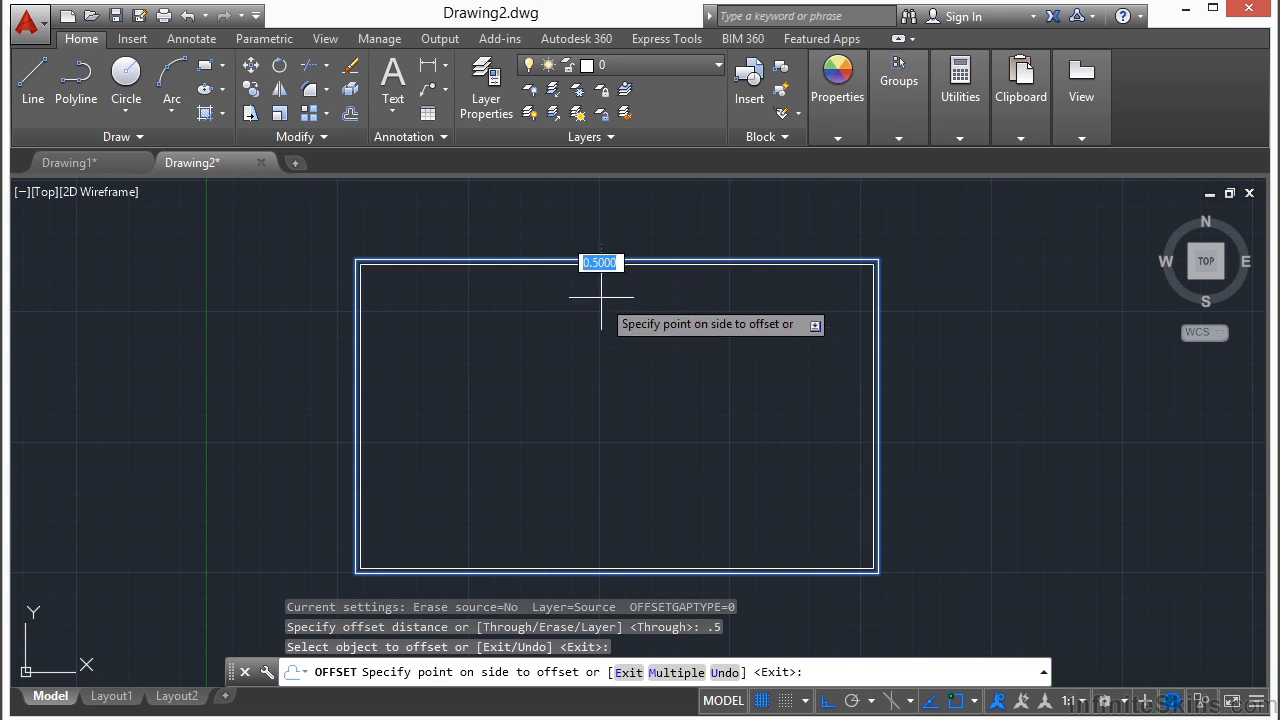
{"action": "scroll", "coordinate": [598, 262], "scroll_direction": "up", "scroll_amount": 2}
{"action": "scroll", "coordinate": [595, 258], "scroll_direction": "up", "scroll_amount": 3}
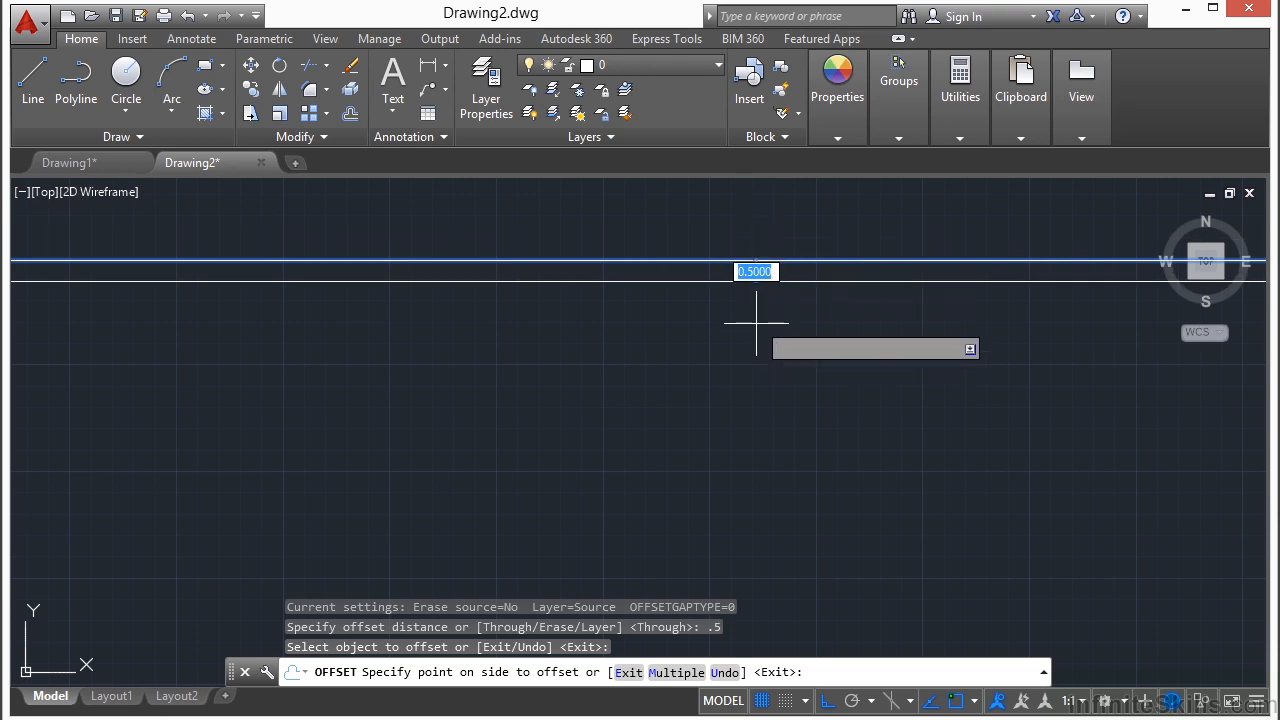
{"action": "left_click", "coordinate": [752, 393]}
{"action": "scroll", "coordinate": [746, 344], "scroll_direction": "down", "scroll_amount": 1}
{"action": "scroll", "coordinate": [746, 344], "scroll_direction": "down", "scroll_amount": 1}
{"action": "scroll", "coordinate": [726, 417], "scroll_direction": "up", "scroll_amount": 1}
{"action": "scroll", "coordinate": [706, 371], "scroll_direction": "down", "scroll_amount": 1}
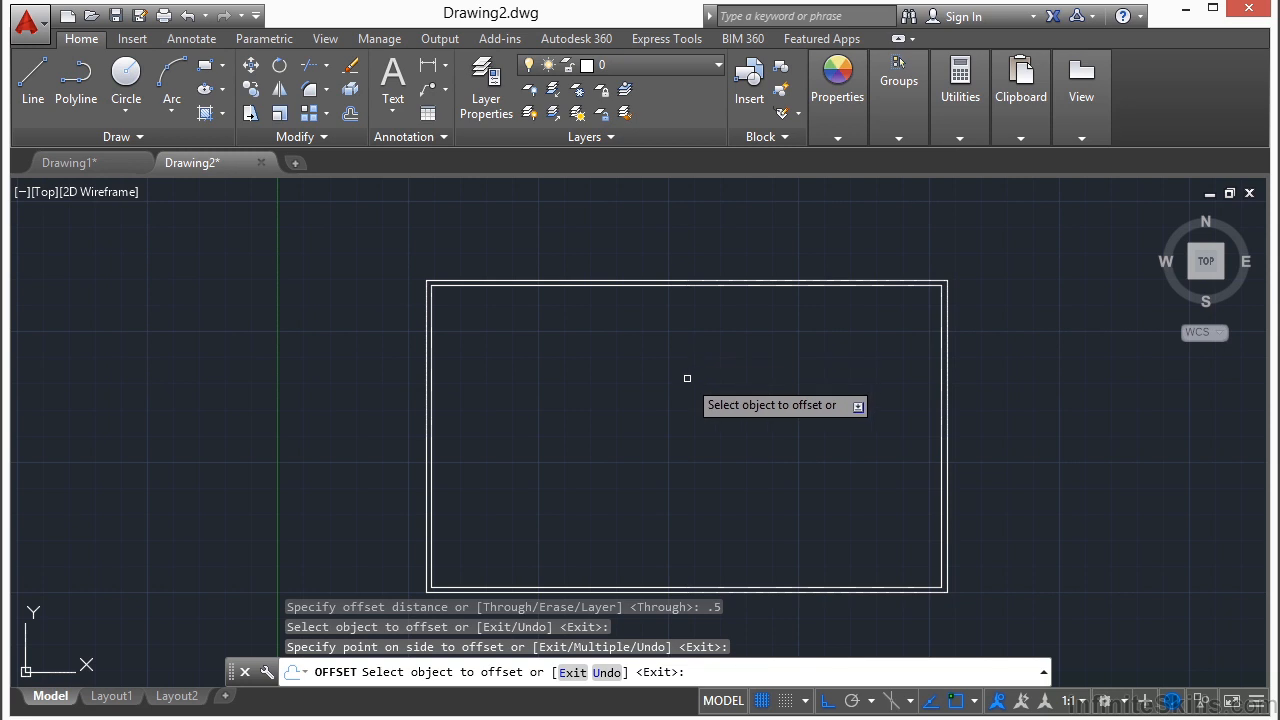
{"action": "right_click", "coordinate": [687, 378]}
{"action": "left_click", "coordinate": [708, 384]}
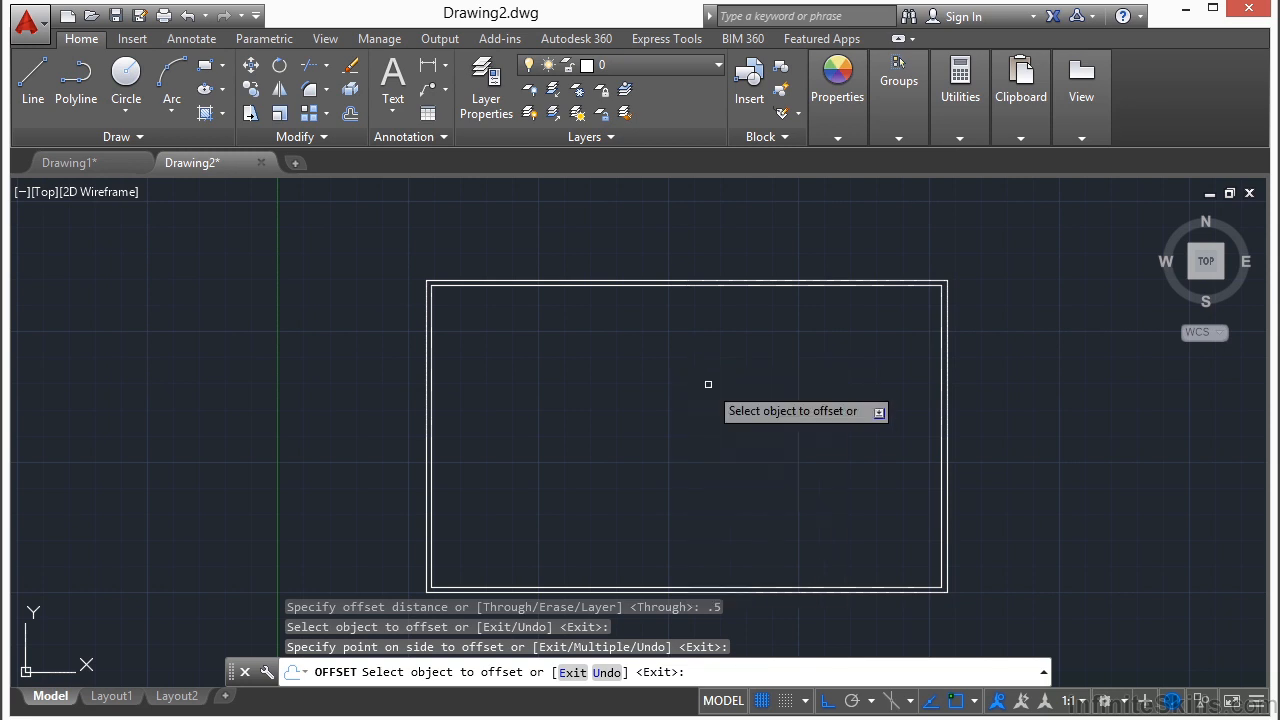
{"action": "key", "text": "Escape"}
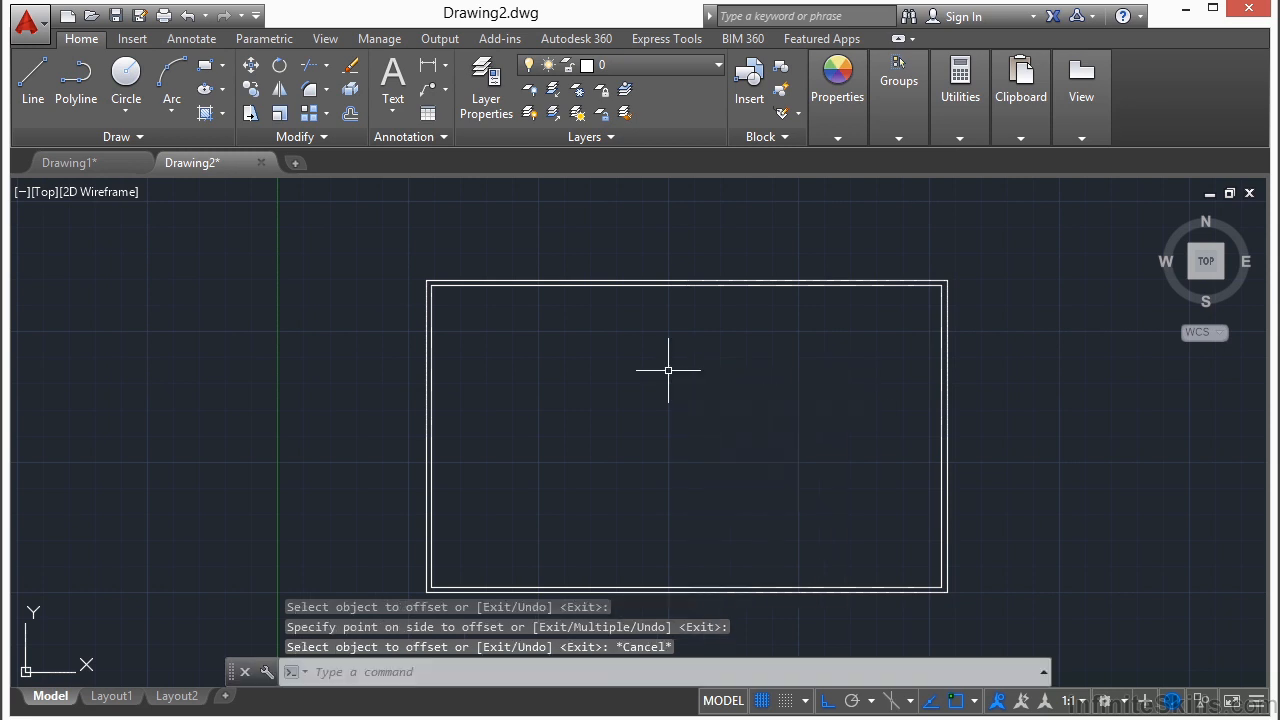
{"action": "middle_click_drag", "start_coordinate": [694, 417], "coordinate": [653, 405]}
{"action": "key", "text": "Escape"}
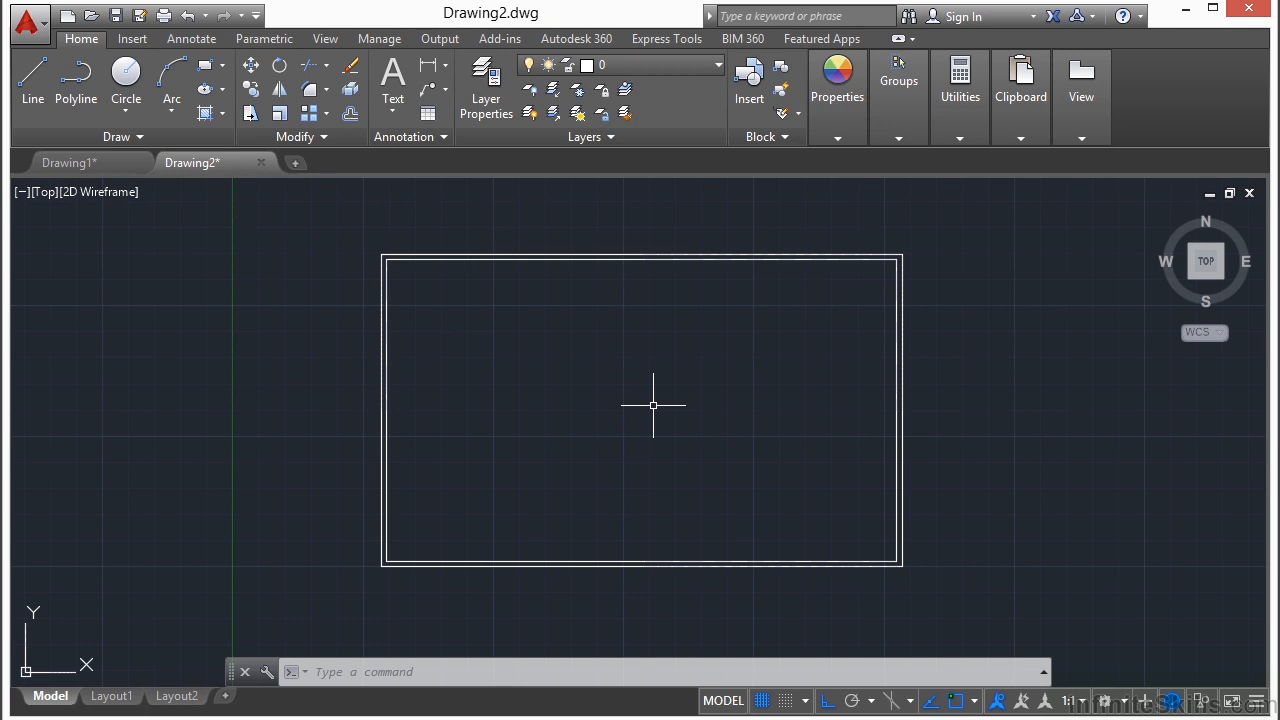
- Open the tool palettes, move them clear of the rectangles, and bring up the Architectural samples
{"action": "key", "text": "ctrl+3"}
{"action": "left_click_drag", "start_coordinate": [986, 315], "coordinate": [1121, 300]}
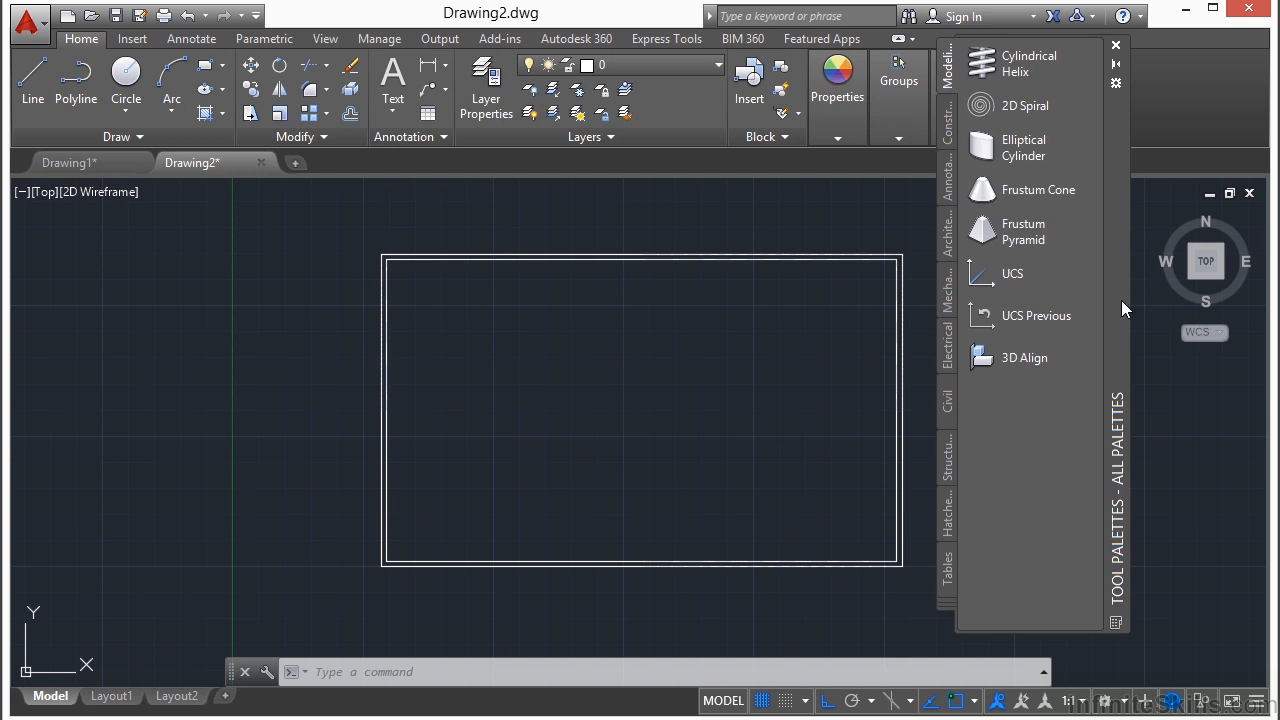
{"action": "left_click", "coordinate": [947, 131]}
{"action": "left_click", "coordinate": [947, 178]}
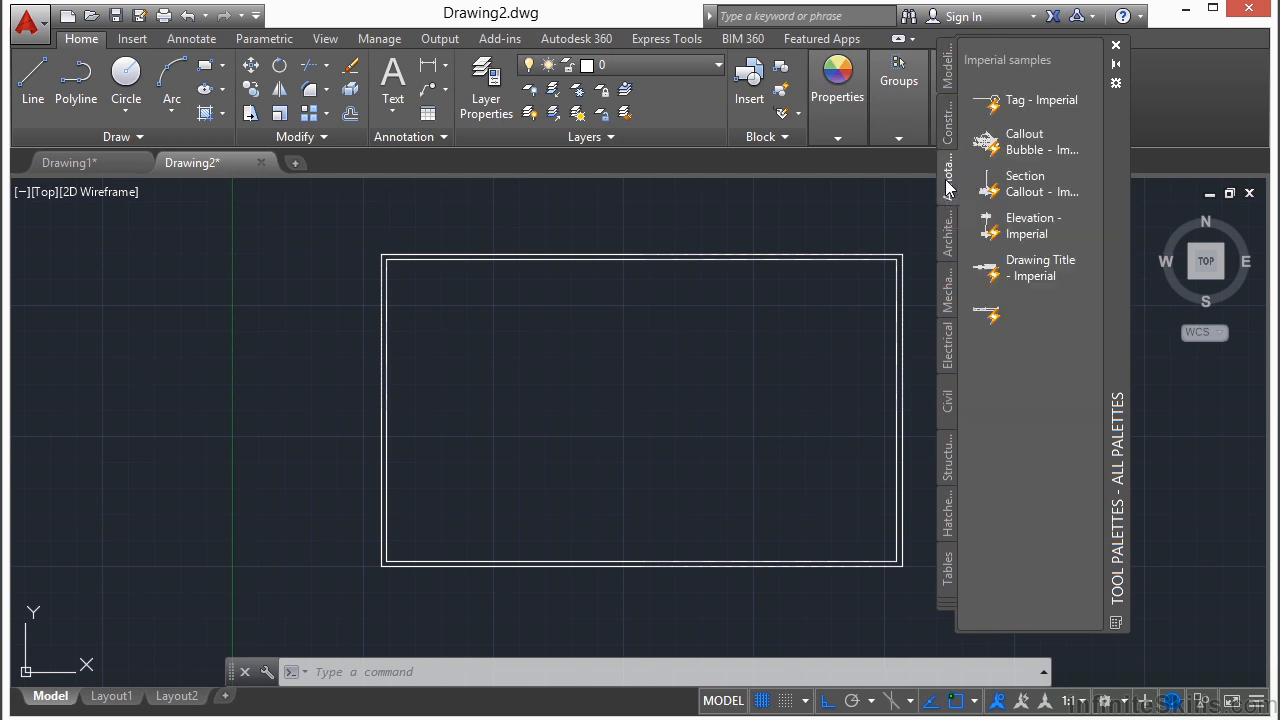
{"action": "left_click", "coordinate": [949, 236]}
{"action": "left_click", "coordinate": [950, 290]}
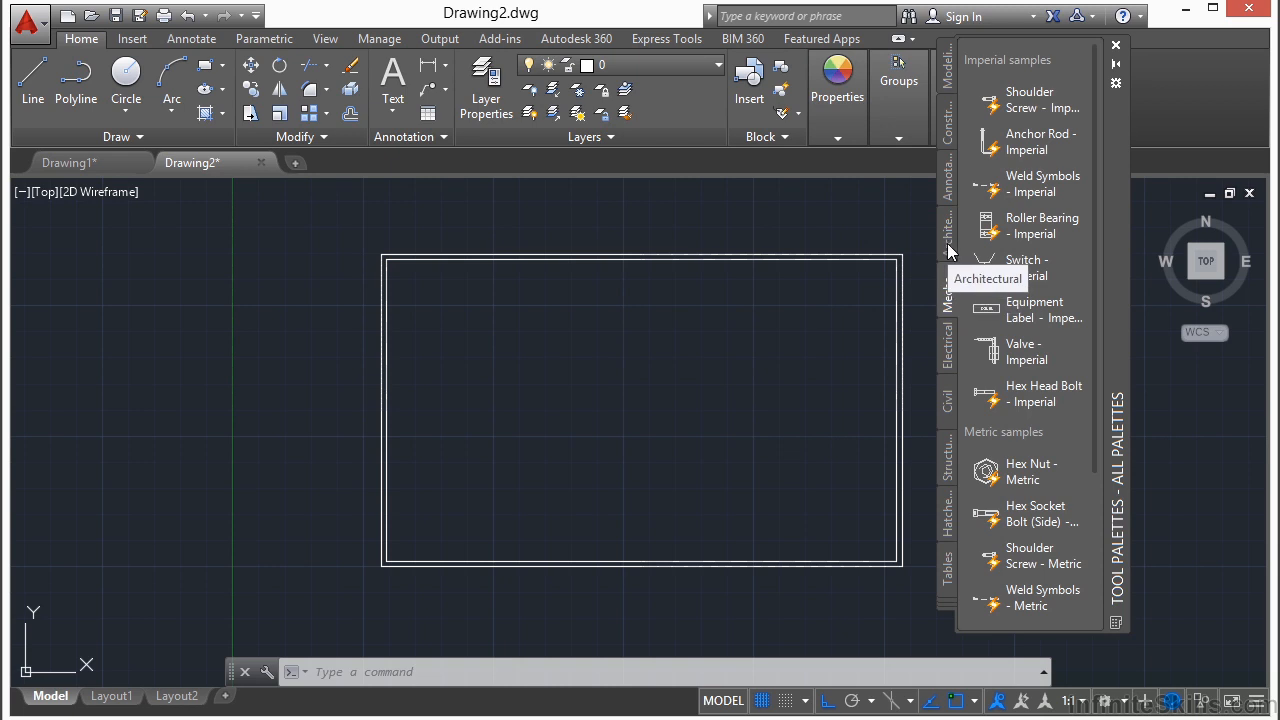
{"action": "left_click", "coordinate": [948, 245]}
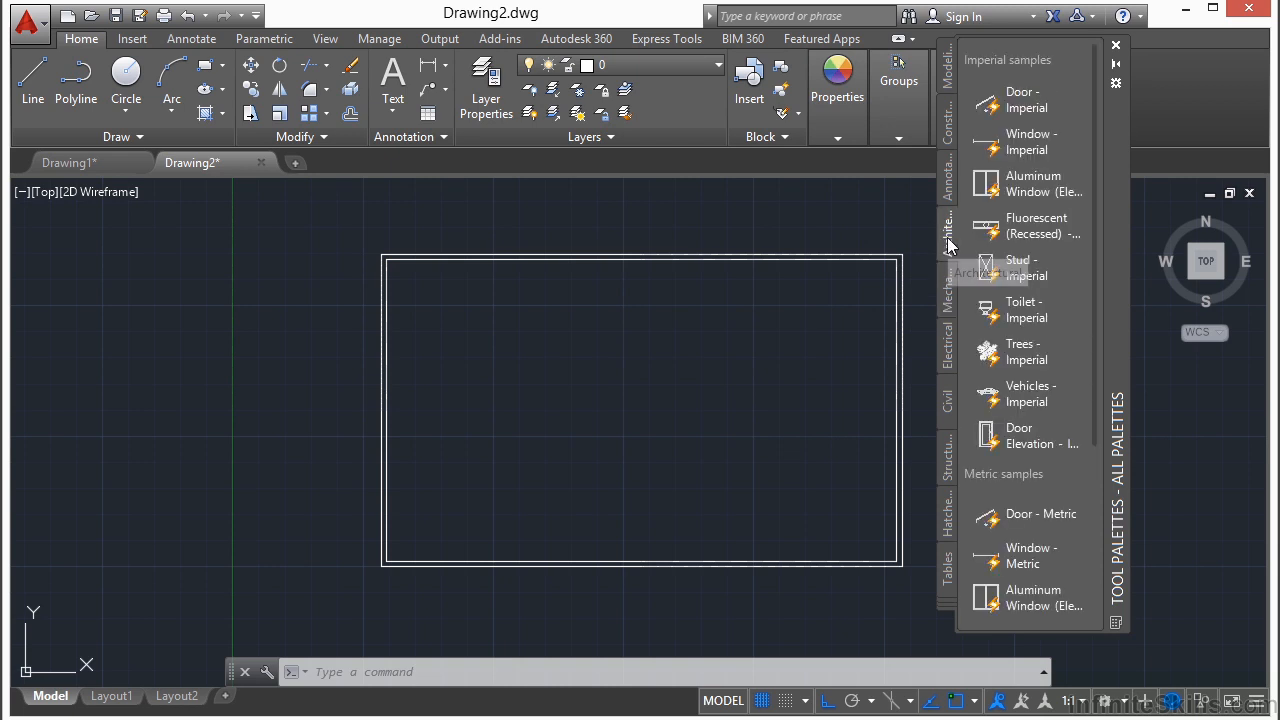
- Insert the Door - Imperial block in the empty space to the right of the double rectangle
{"action": "left_click", "coordinate": [1007, 107]}
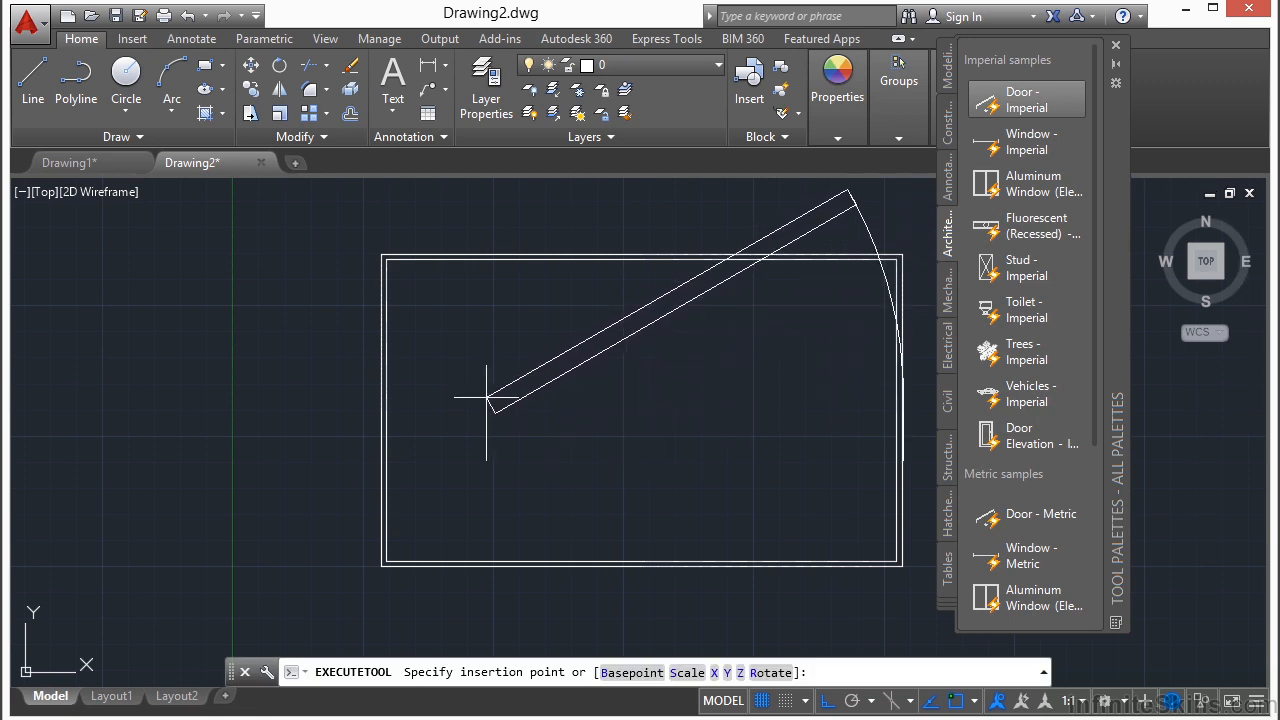
{"action": "scroll", "coordinate": [414, 403], "scroll_direction": "down", "scroll_amount": 2}
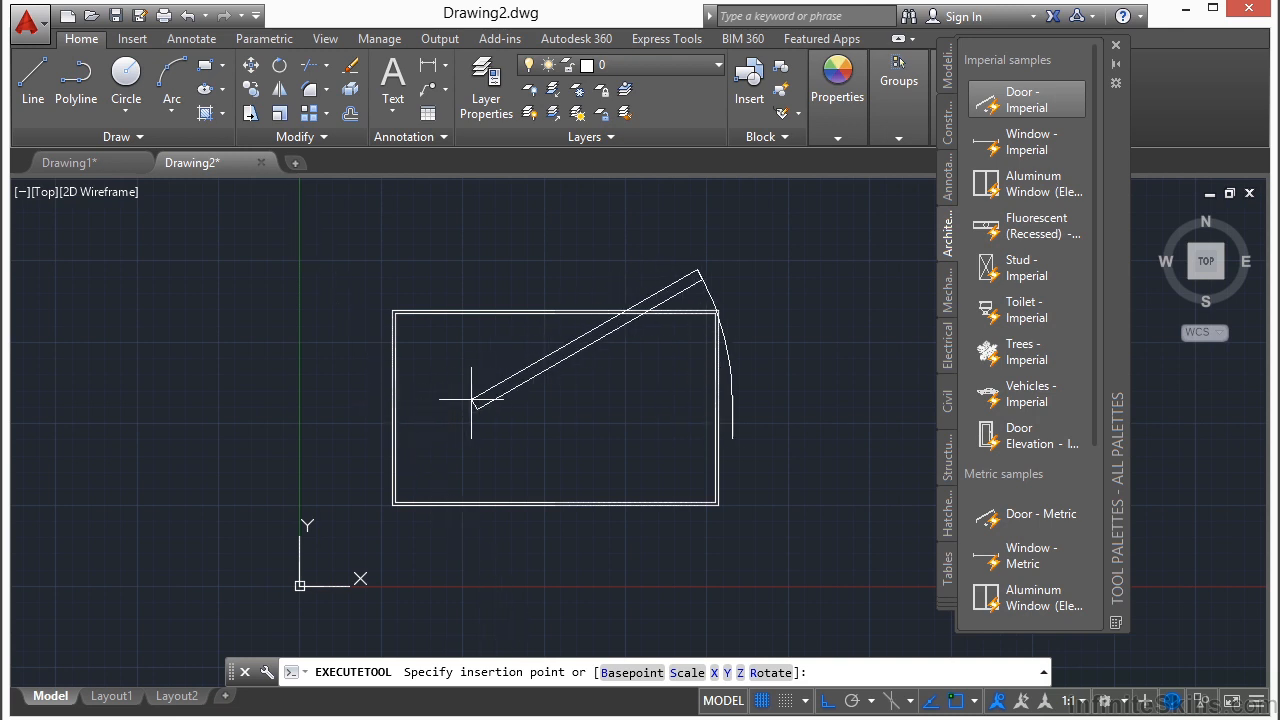
{"action": "middle_click_drag", "start_coordinate": [549, 400], "coordinate": [342, 392]}
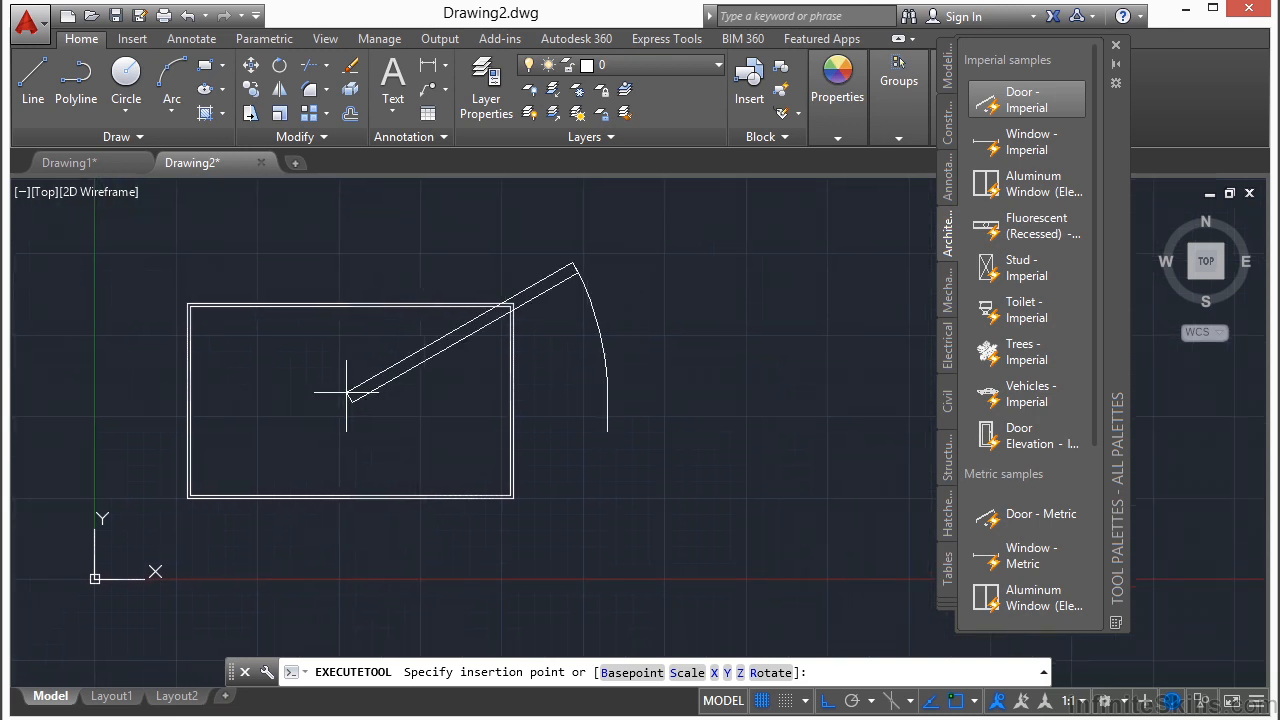
{"action": "left_click", "coordinate": [589, 378]}
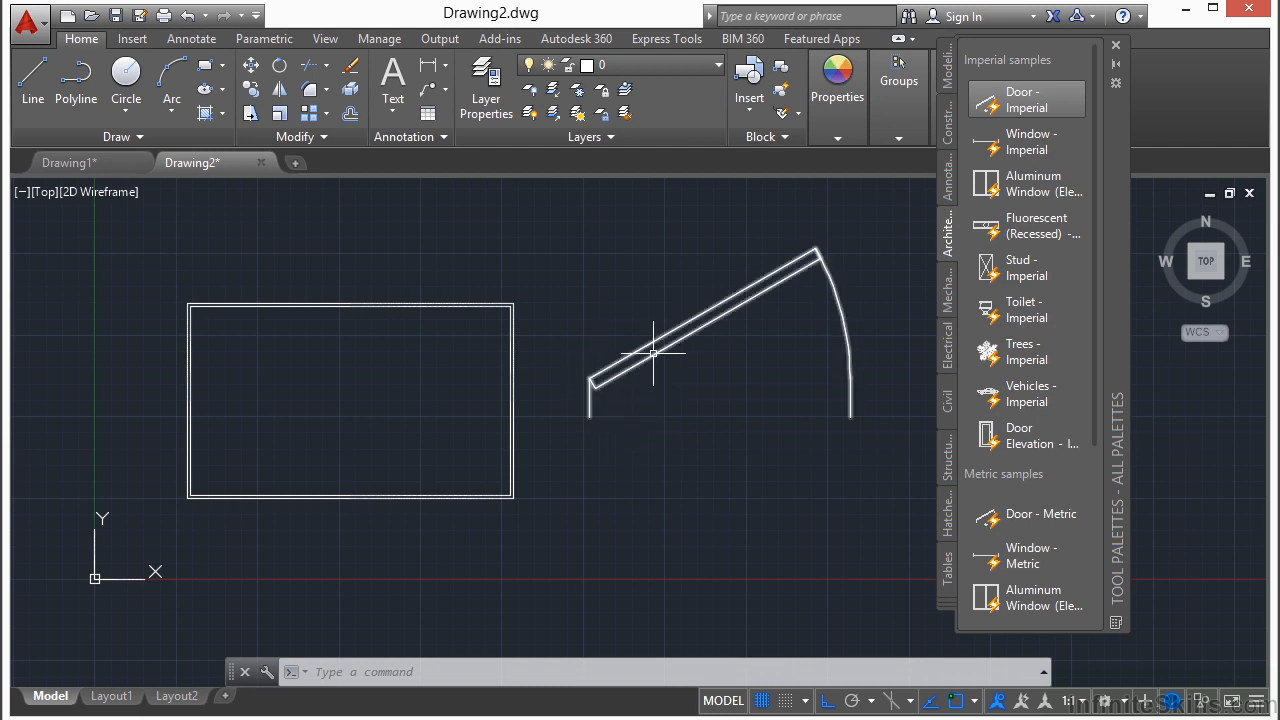
- Scale the door block by a factor of 1/12 about a base point just below the door leaf
{"action": "mouse_move", "coordinate": [653, 353]}
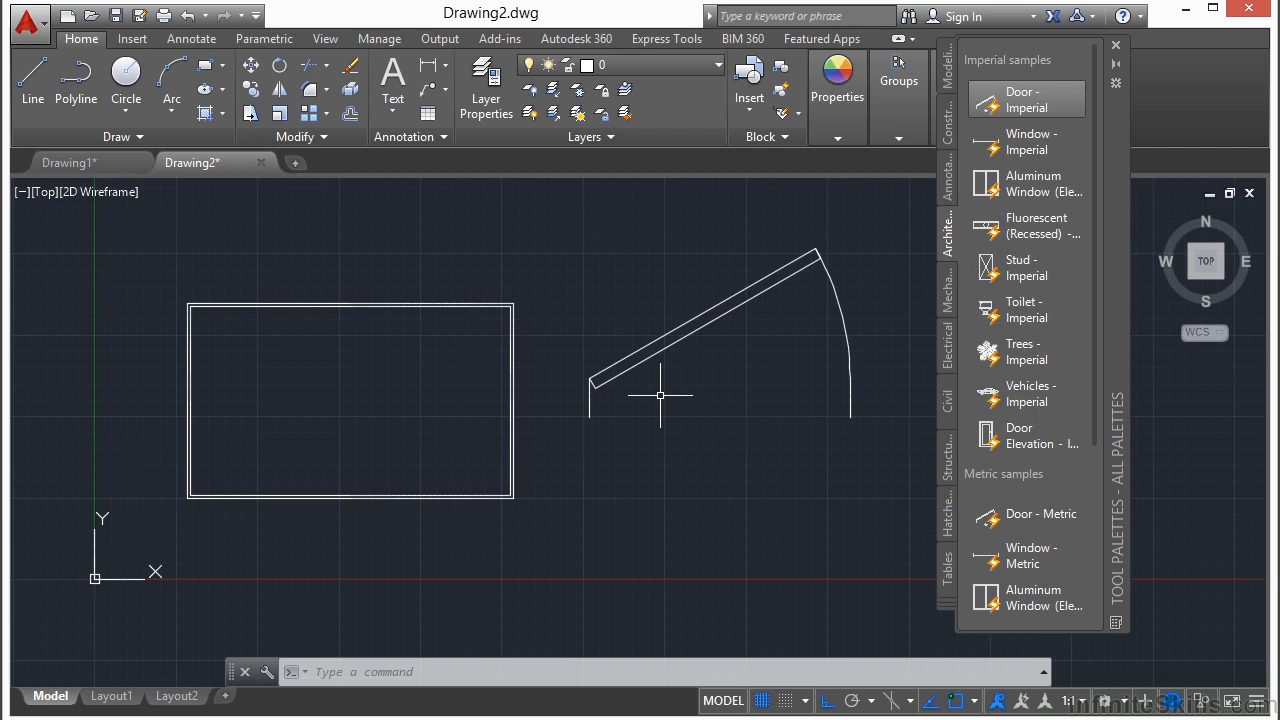
{"action": "type", "text": "sc"}
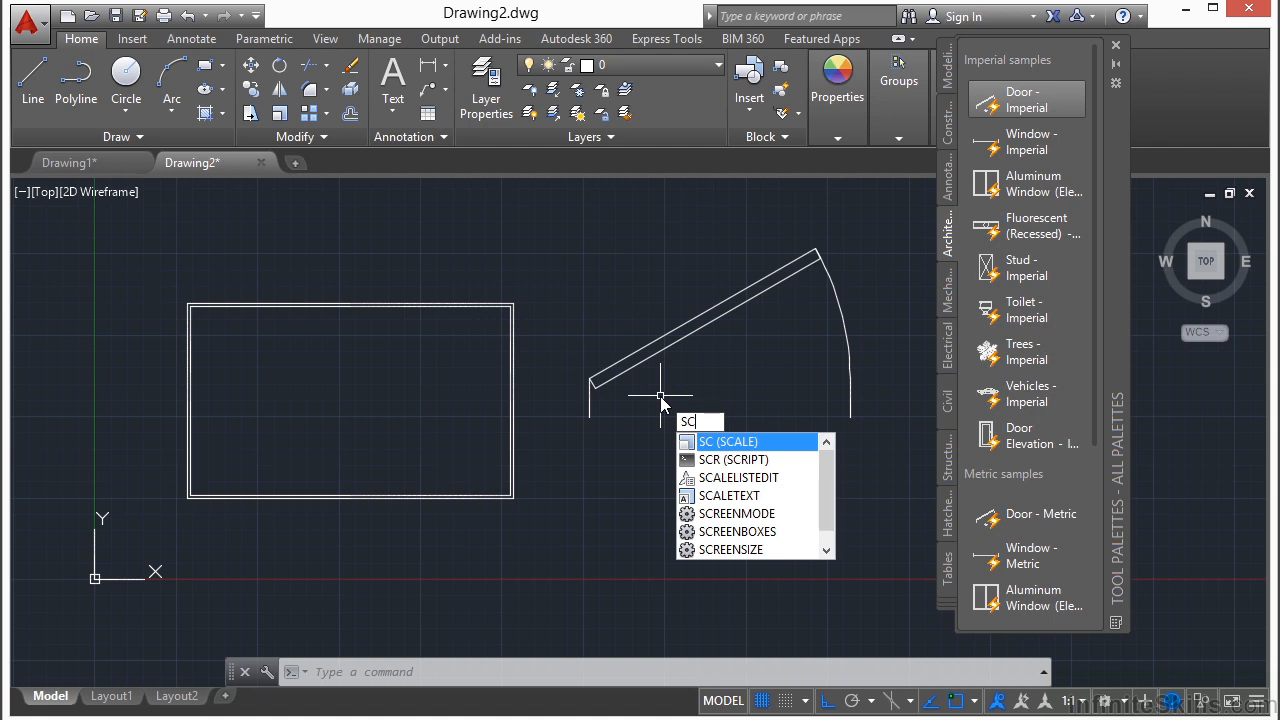
{"action": "key", "text": "Return"}
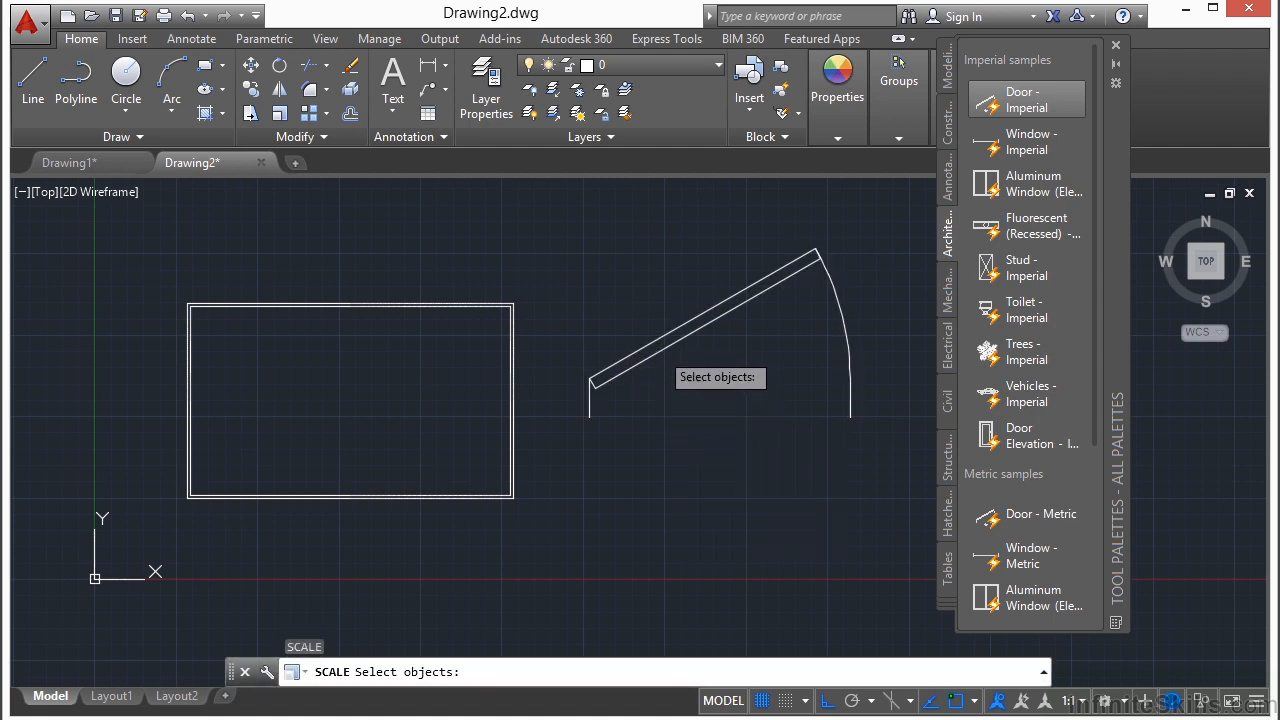
{"action": "left_click", "coordinate": [659, 350]}
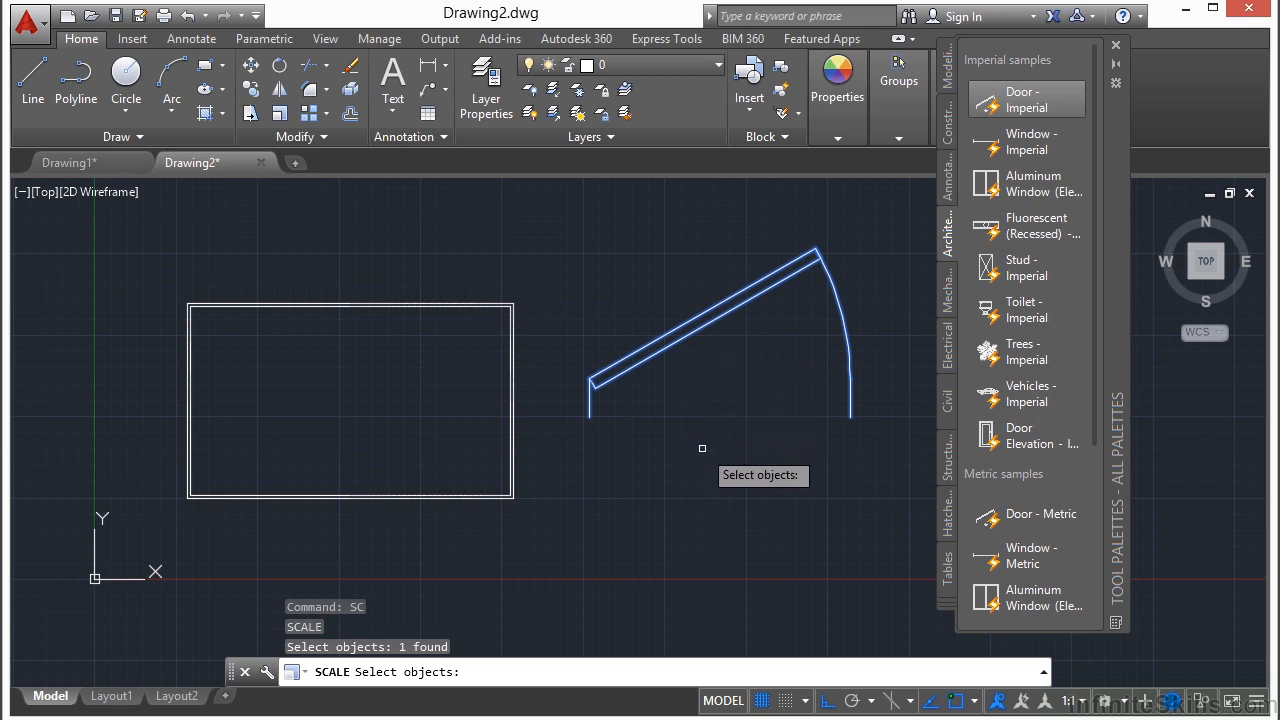
{"action": "key", "text": "Return"}
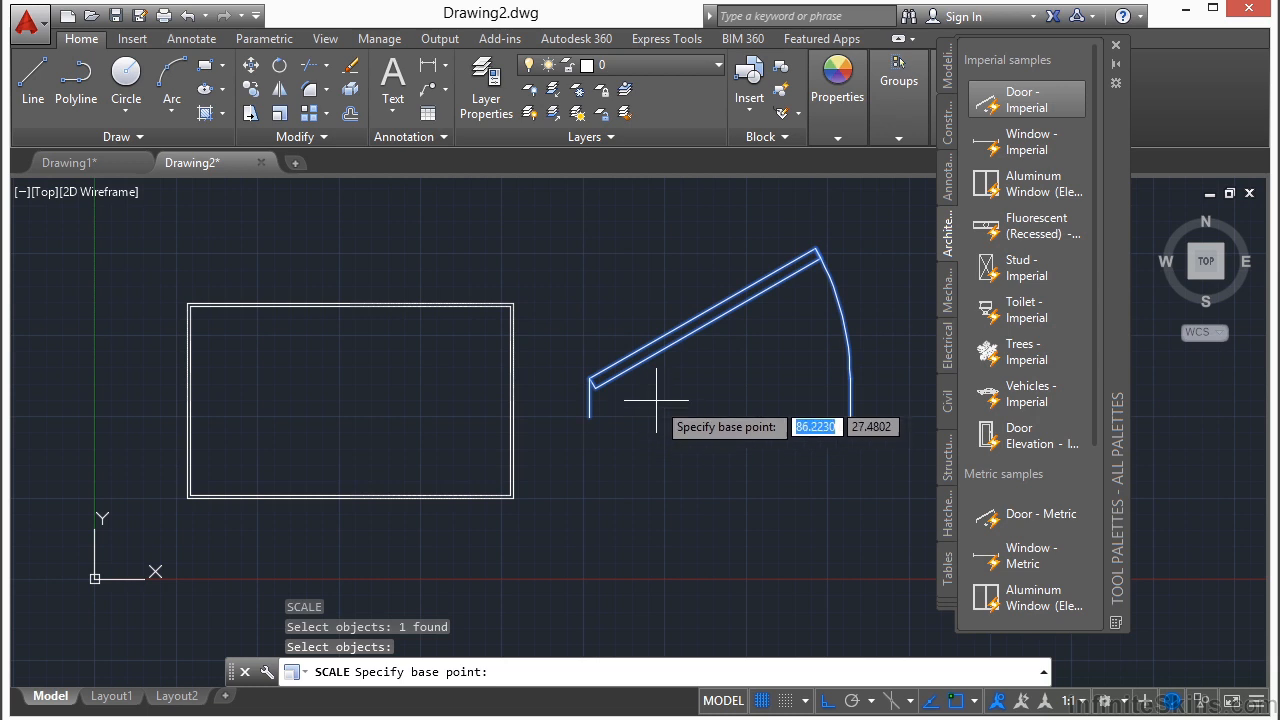
{"action": "left_click", "coordinate": [709, 368]}
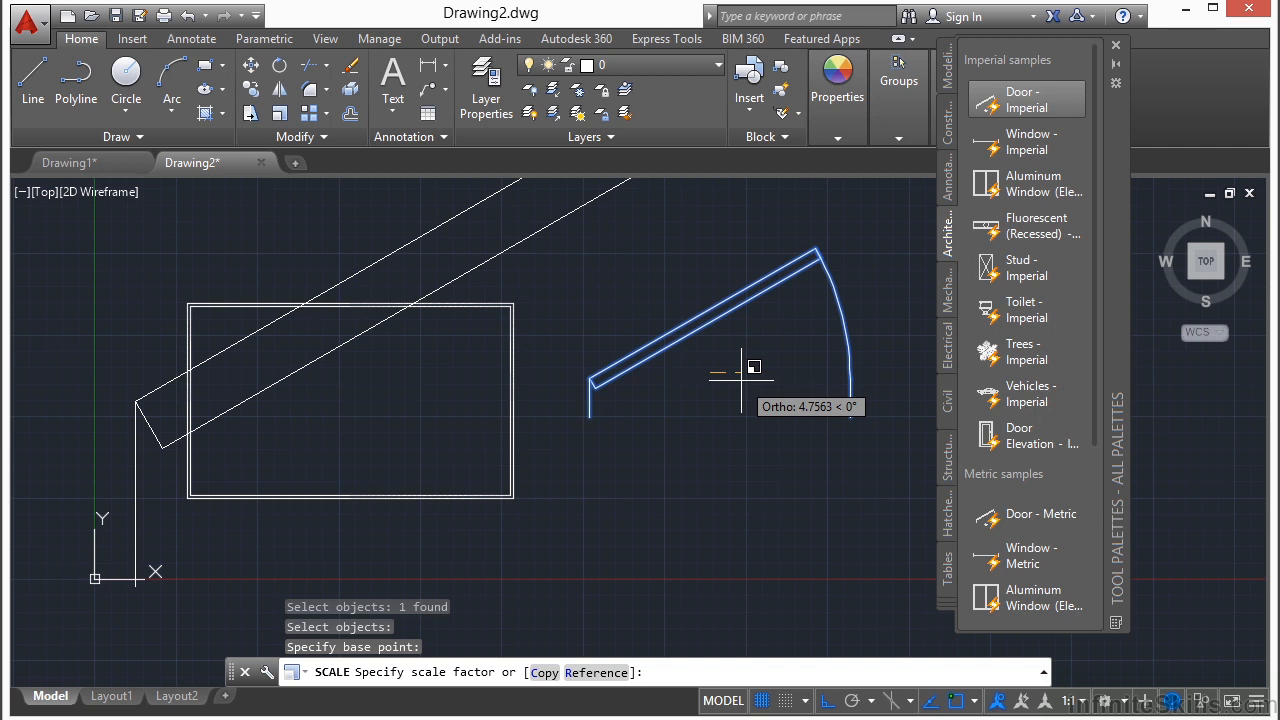
{"action": "type", "text": "1/12"}
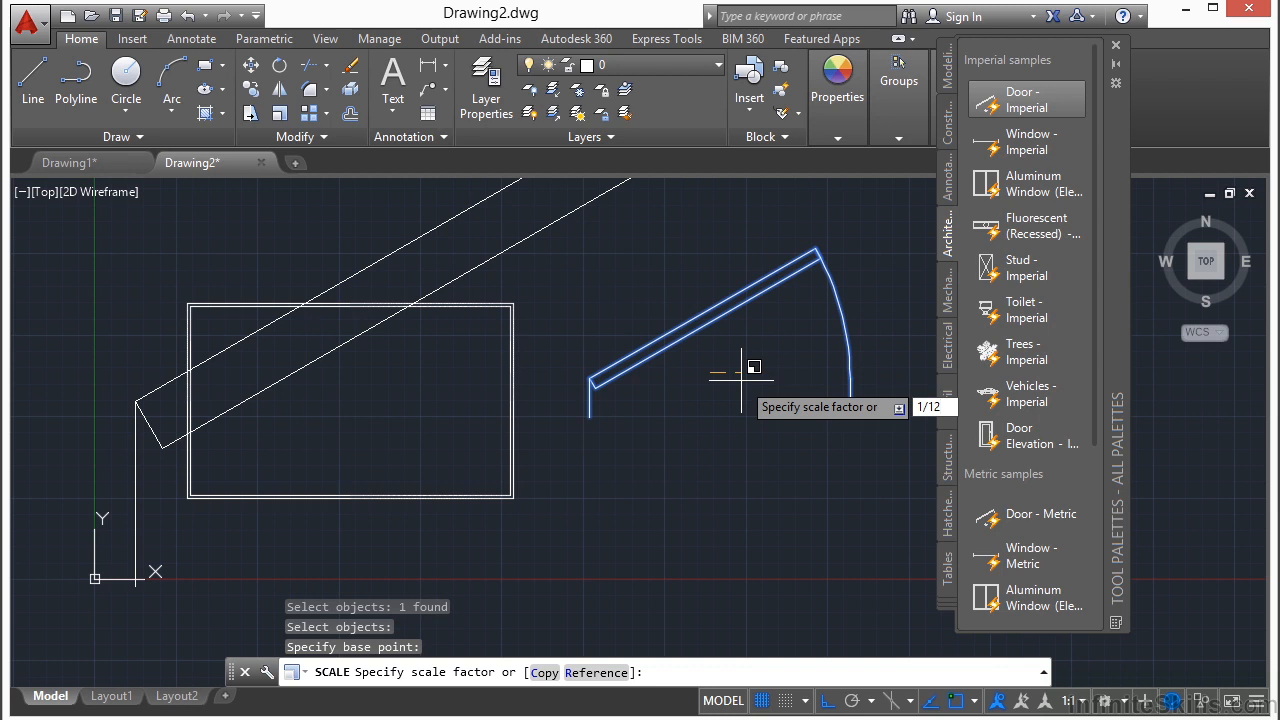
{"action": "key", "text": "Return"}
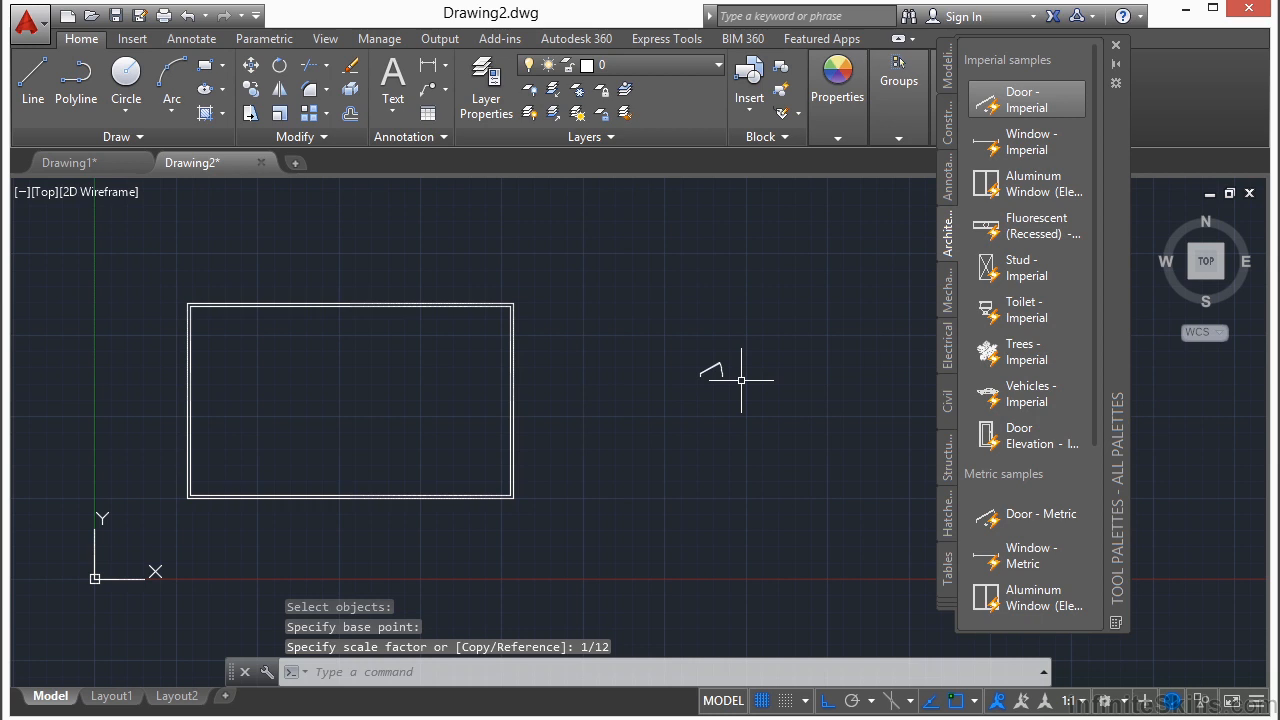
- Move the door block from the lower endpoint of its hinge-side jamb to a nearest point on the inner line of the room's upper wall
{"action": "type", "text": "M"}
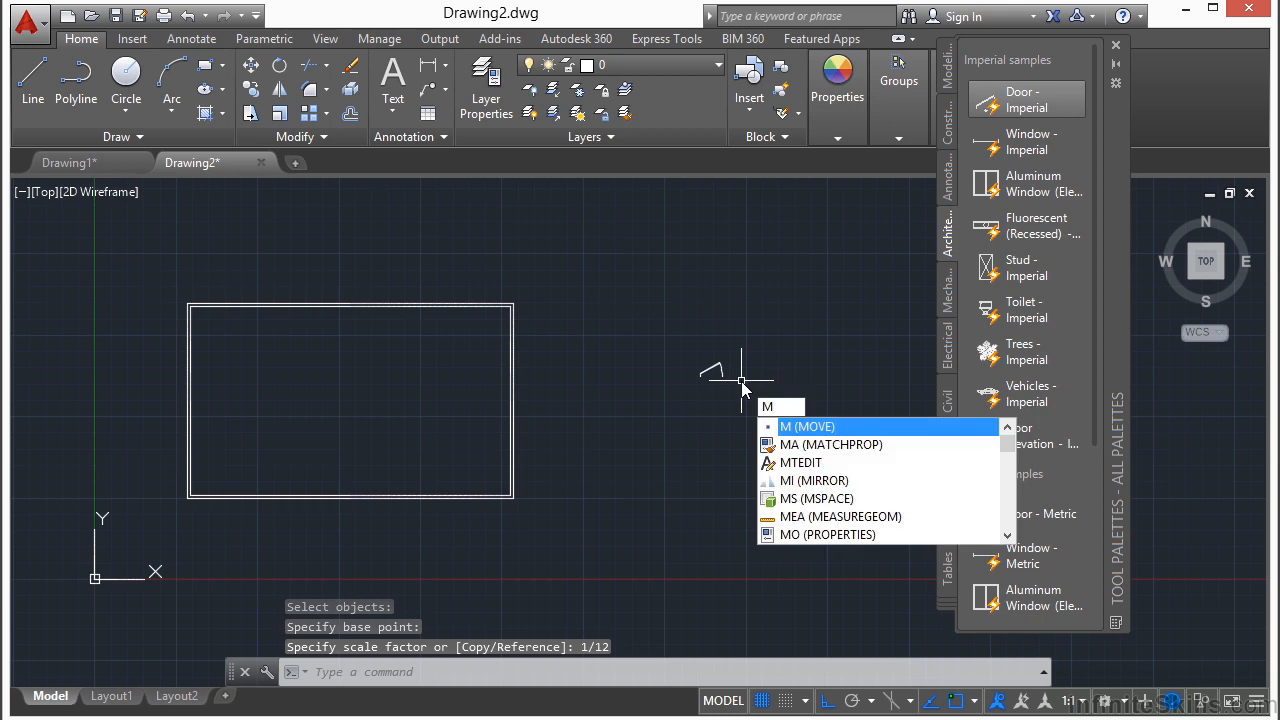
{"action": "key", "text": "Return"}
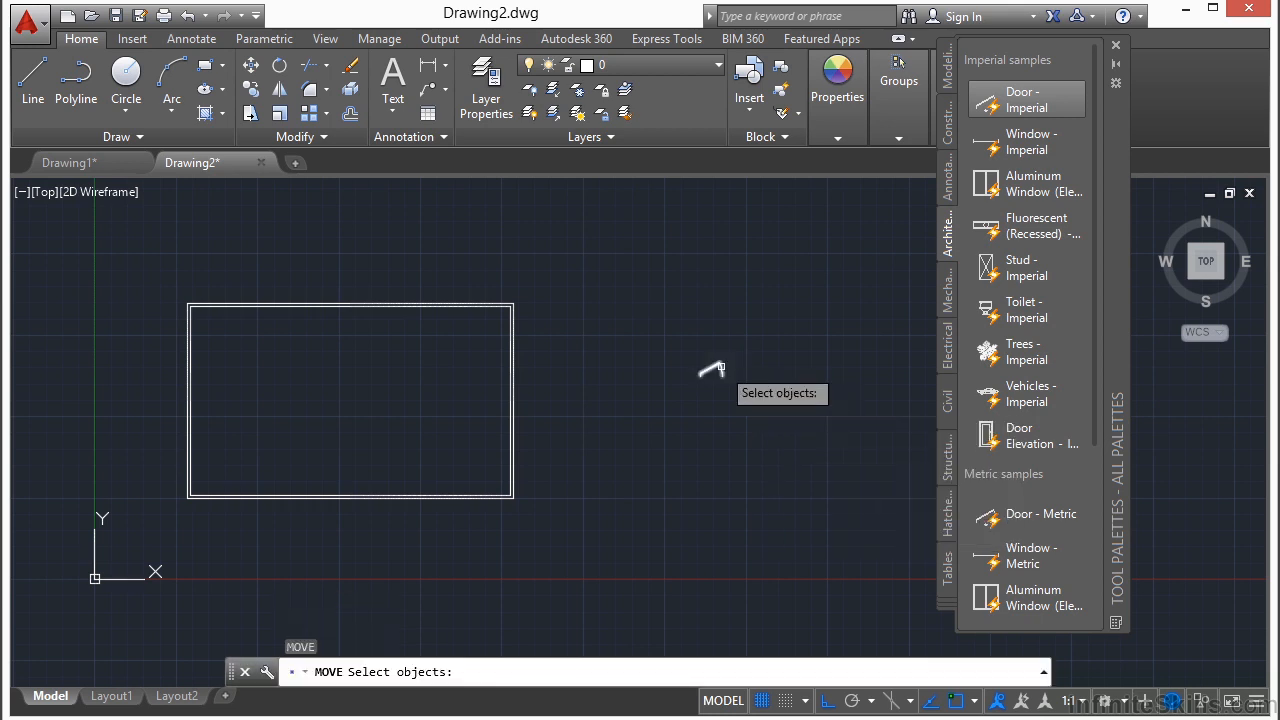
{"action": "left_click", "coordinate": [712, 368]}
{"action": "key", "text": "Return"}
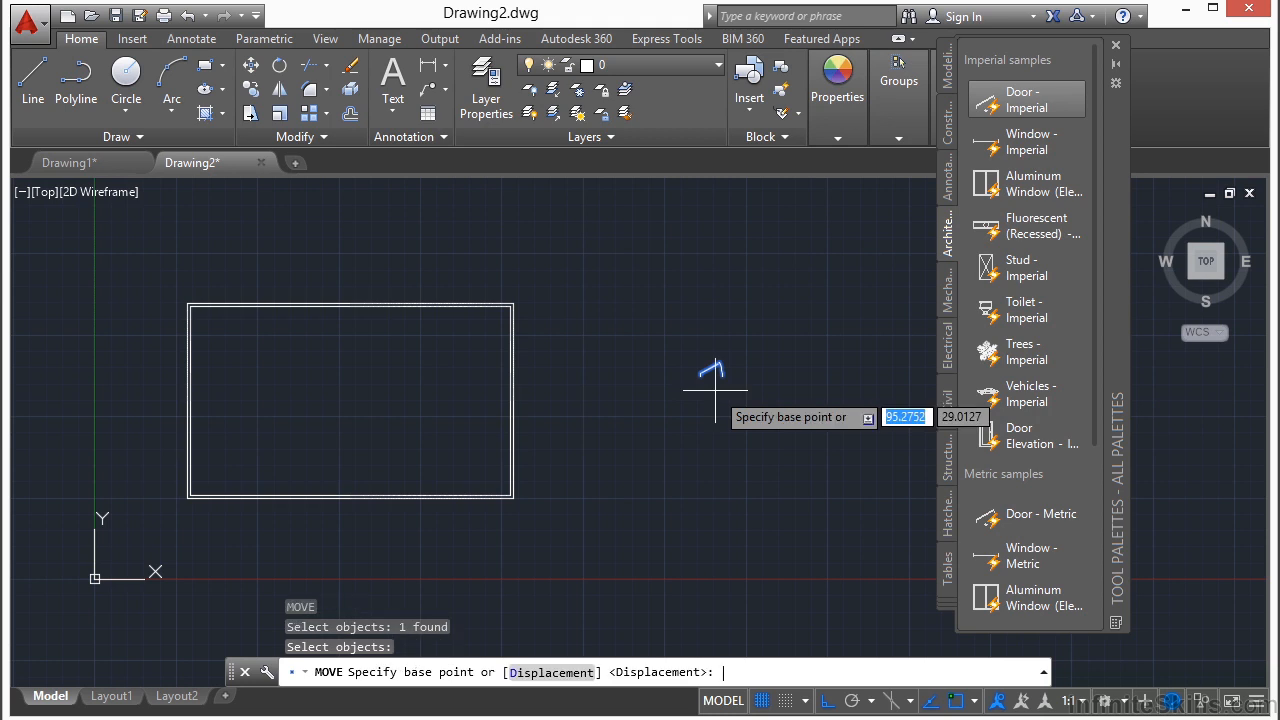
{"action": "scroll", "coordinate": [700, 370], "scroll_direction": "up", "scroll_amount": 10}
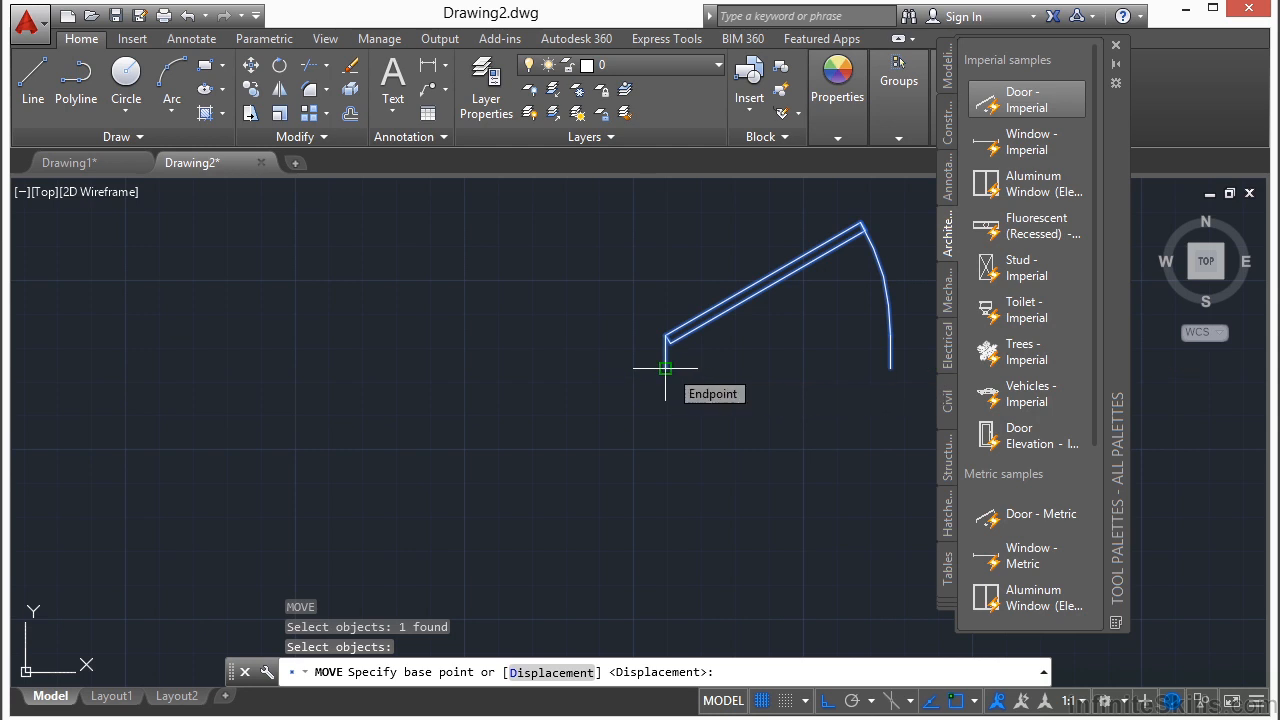
{"action": "type", "text": "end"}
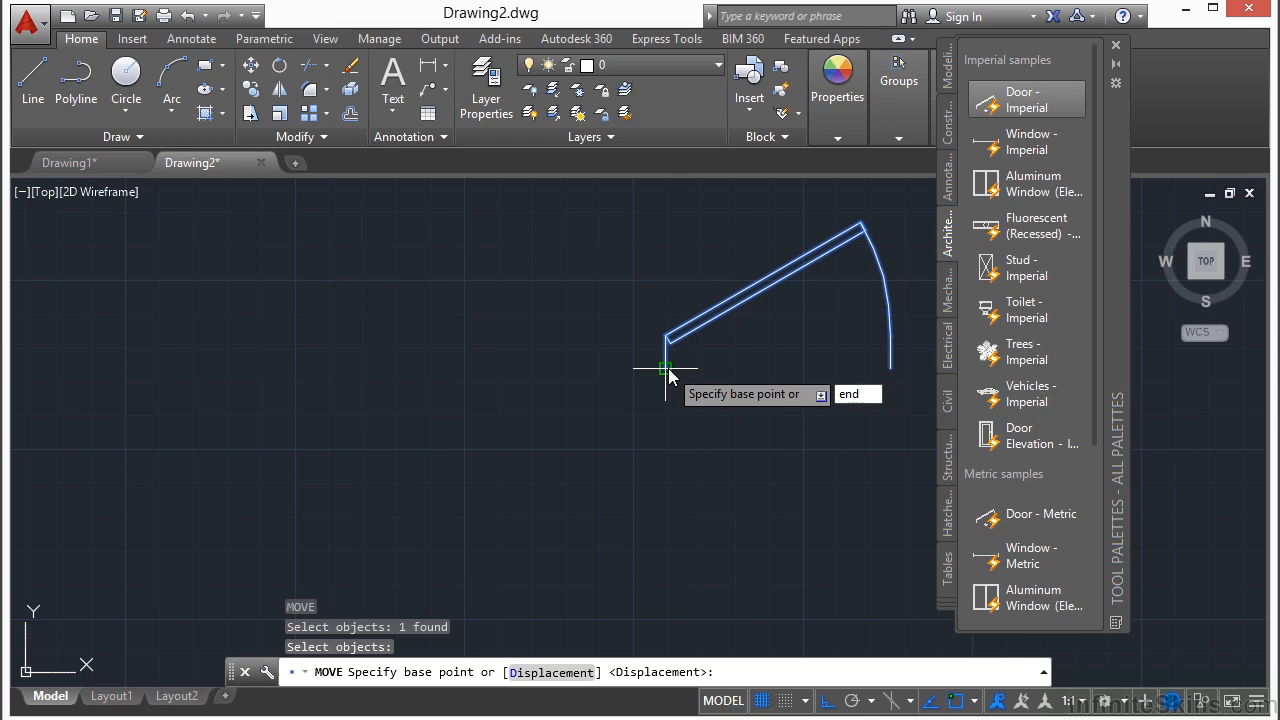
{"action": "key", "text": "Return"}
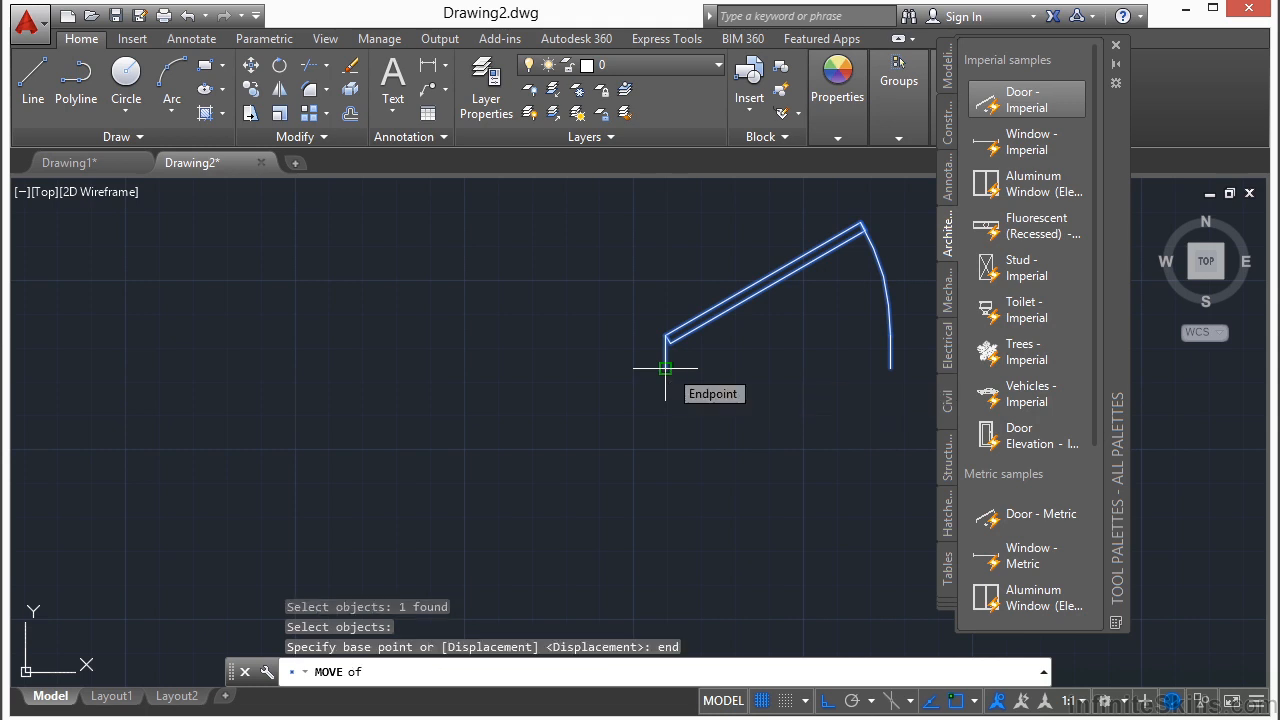
{"action": "left_click", "coordinate": [667, 369]}
{"action": "scroll", "coordinate": [720, 370], "scroll_direction": "down", "scroll_amount": 3}
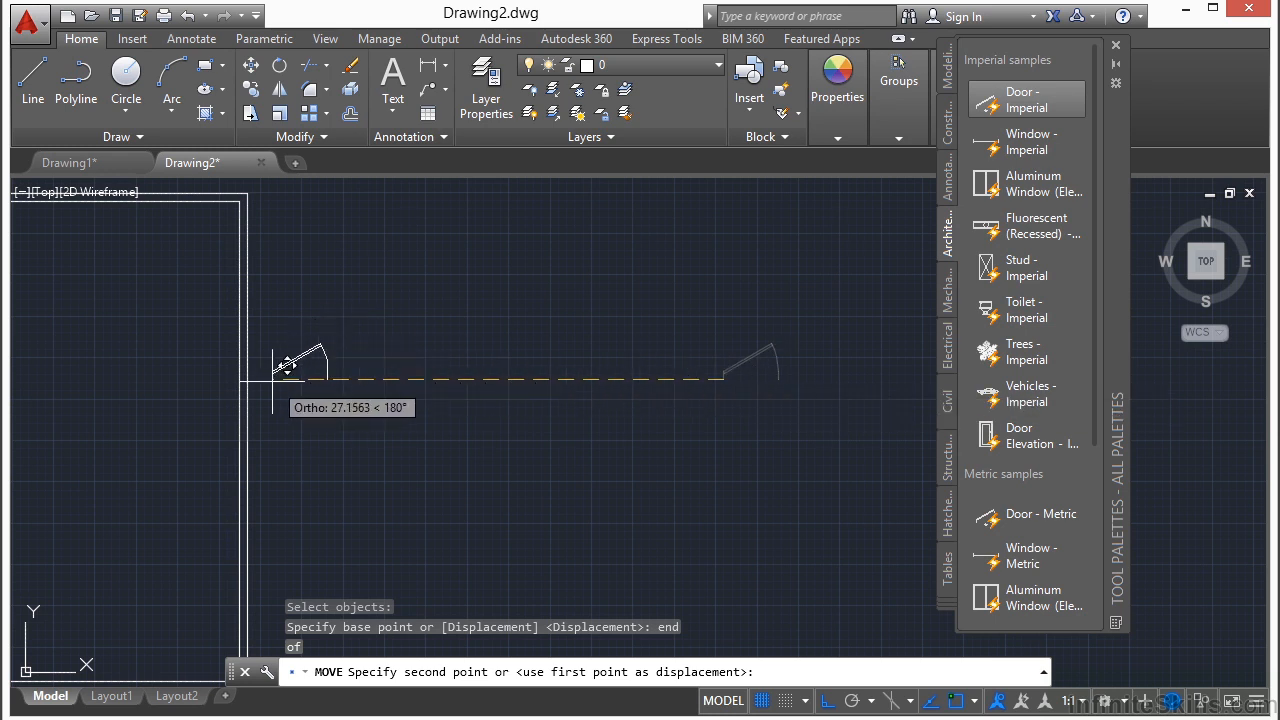
{"action": "mouse_move", "coordinate": [294, 334]}
{"action": "middle_mouse_down"}
{"action": "mouse_move", "coordinate": [477, 400]}
{"action": "mouse_move", "coordinate": [783, 443]}
{"action": "mouse_move", "coordinate": [766, 408]}
{"action": "middle_mouse_up"}
{"action": "middle_click_drag", "start_coordinate": [436, 379], "coordinate": [581, 387]}
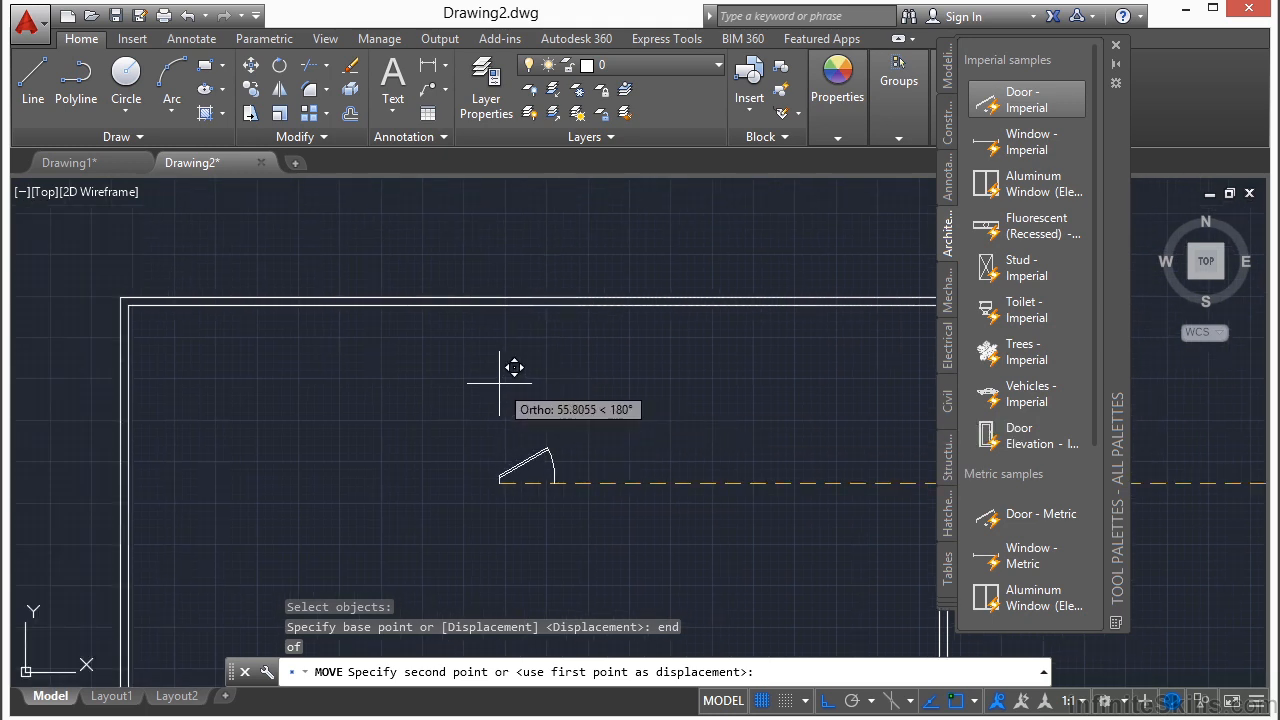
{"action": "type", "text": "nea"}
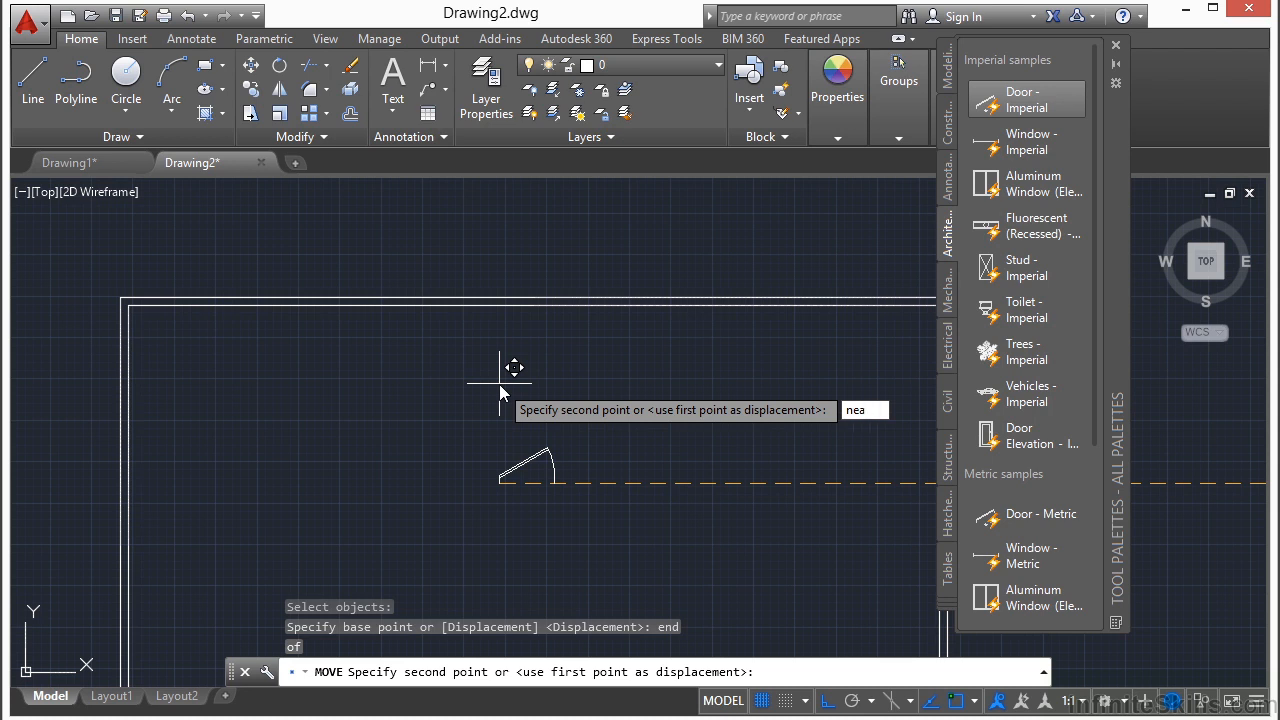
{"action": "key", "text": "Return"}
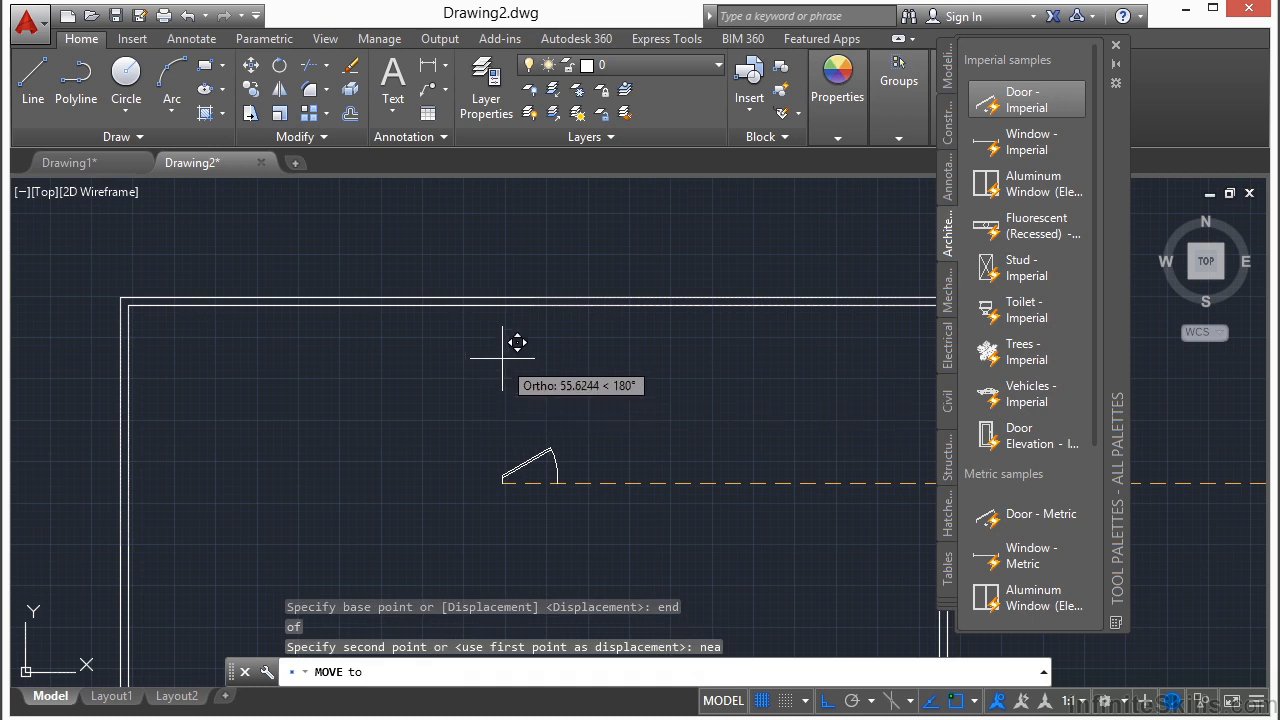
{"action": "left_click", "coordinate": [506, 302]}
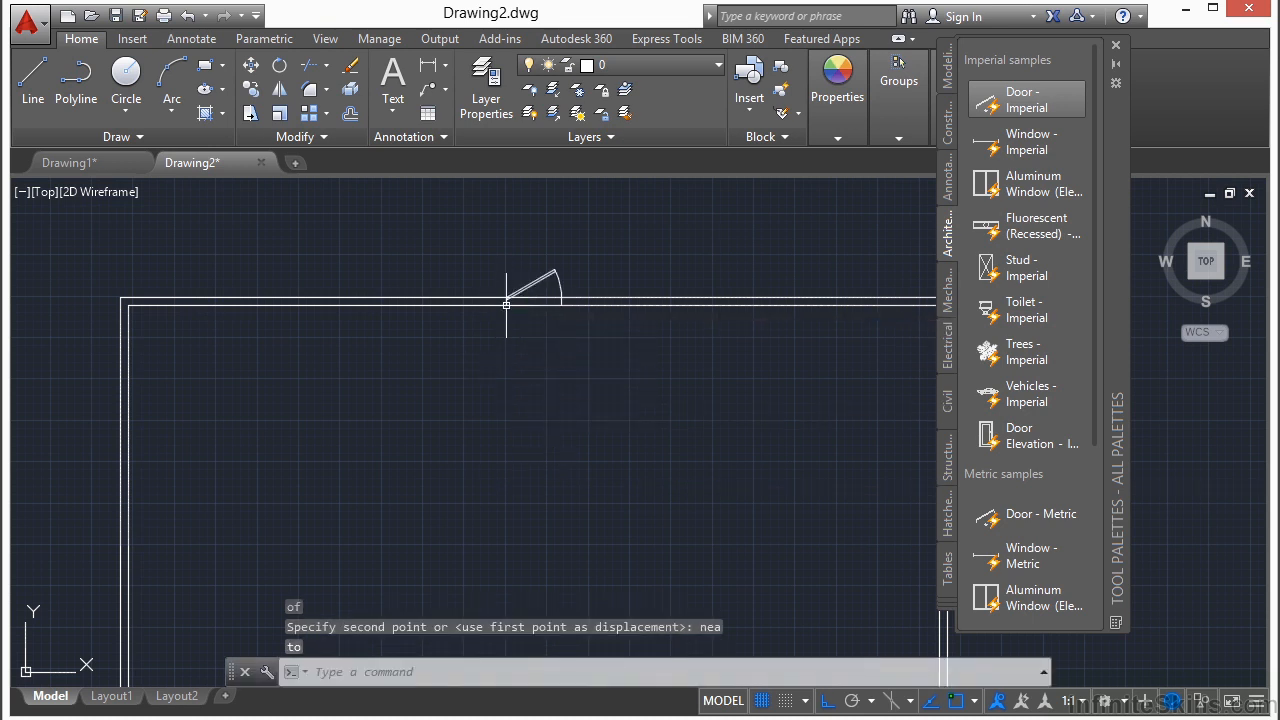
- Trim the inner and outer wall lines between the door jambs, using all objects as cutting edges
{"action": "scroll", "coordinate": [505, 330], "scroll_direction": "down", "scroll_amount": 2}
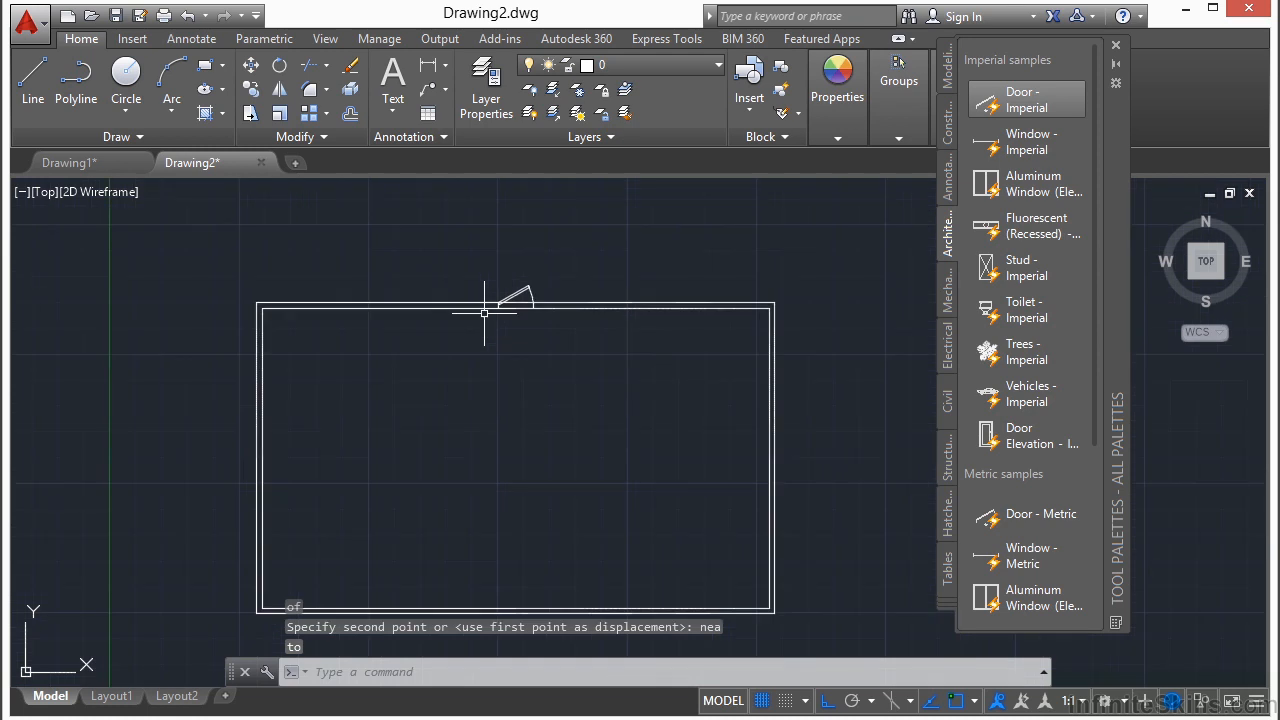
{"action": "scroll", "coordinate": [512, 310], "scroll_direction": "up", "scroll_amount": 4}
{"action": "scroll", "coordinate": [512, 350], "scroll_direction": "up", "scroll_amount": 4}
{"action": "middle_click_drag", "start_coordinate": [510, 357], "coordinate": [597, 442]}
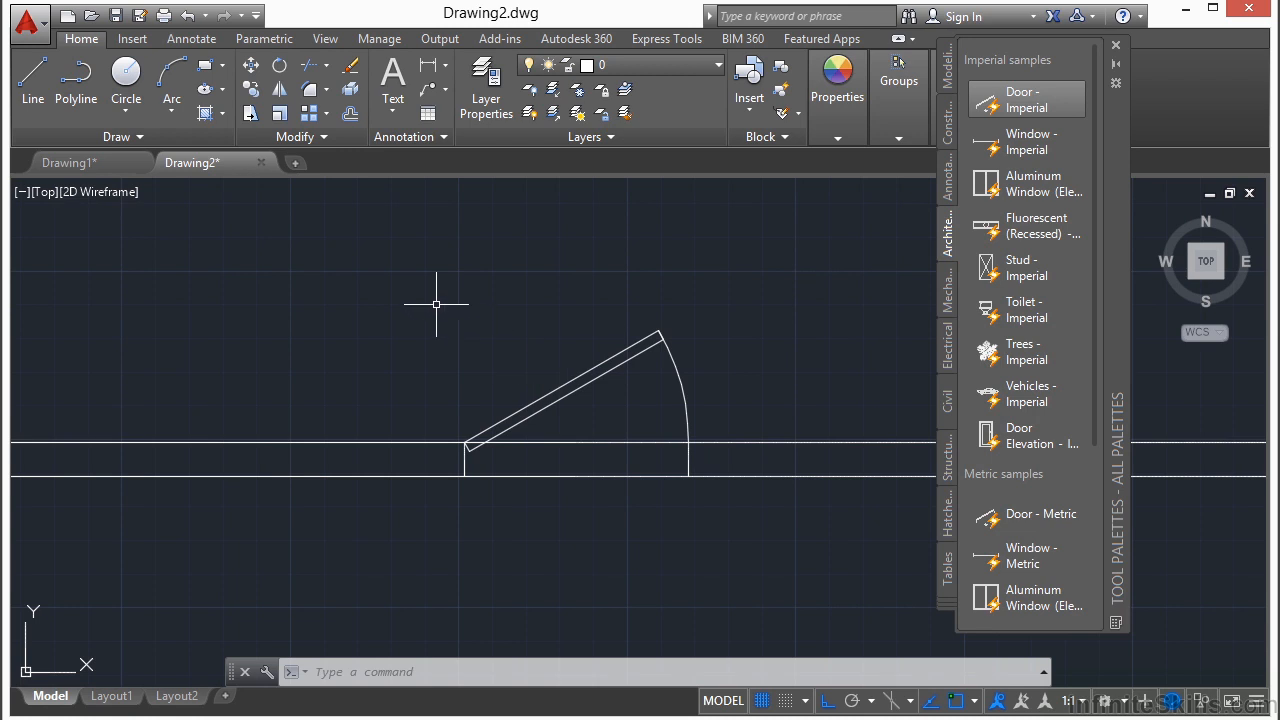
{"action": "type", "text": "trim"}
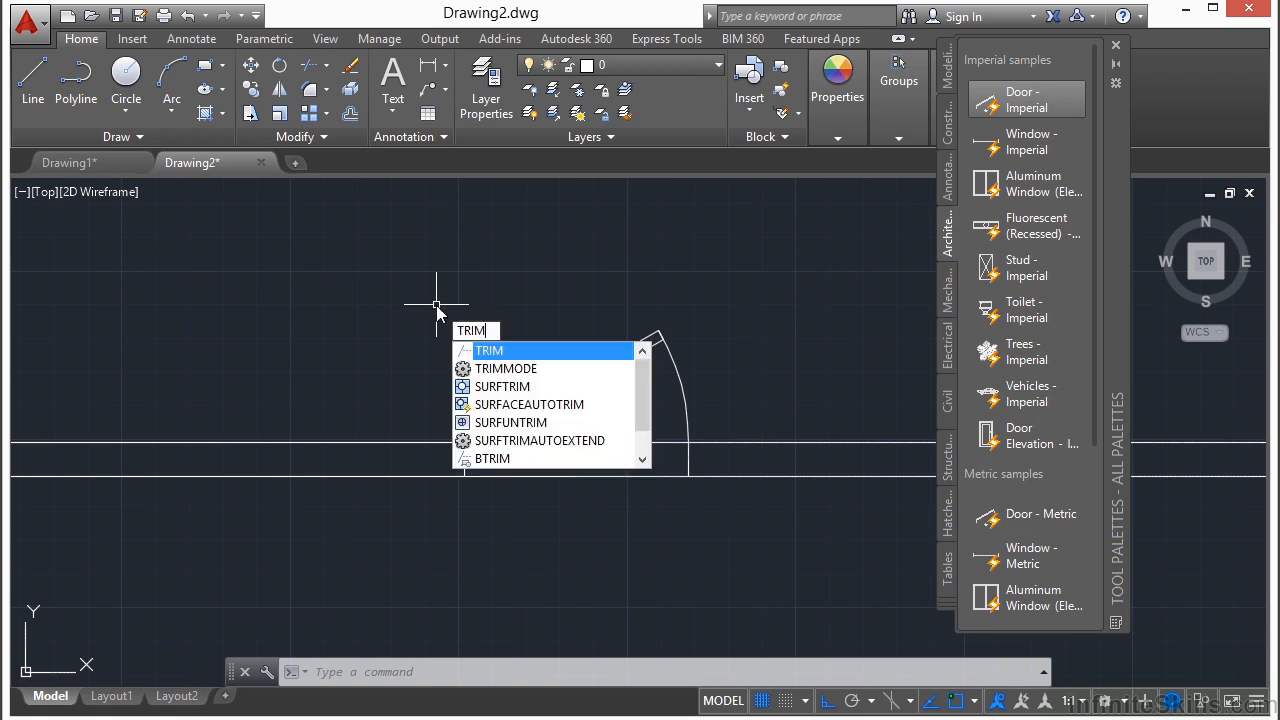
{"action": "key", "text": "Return"}
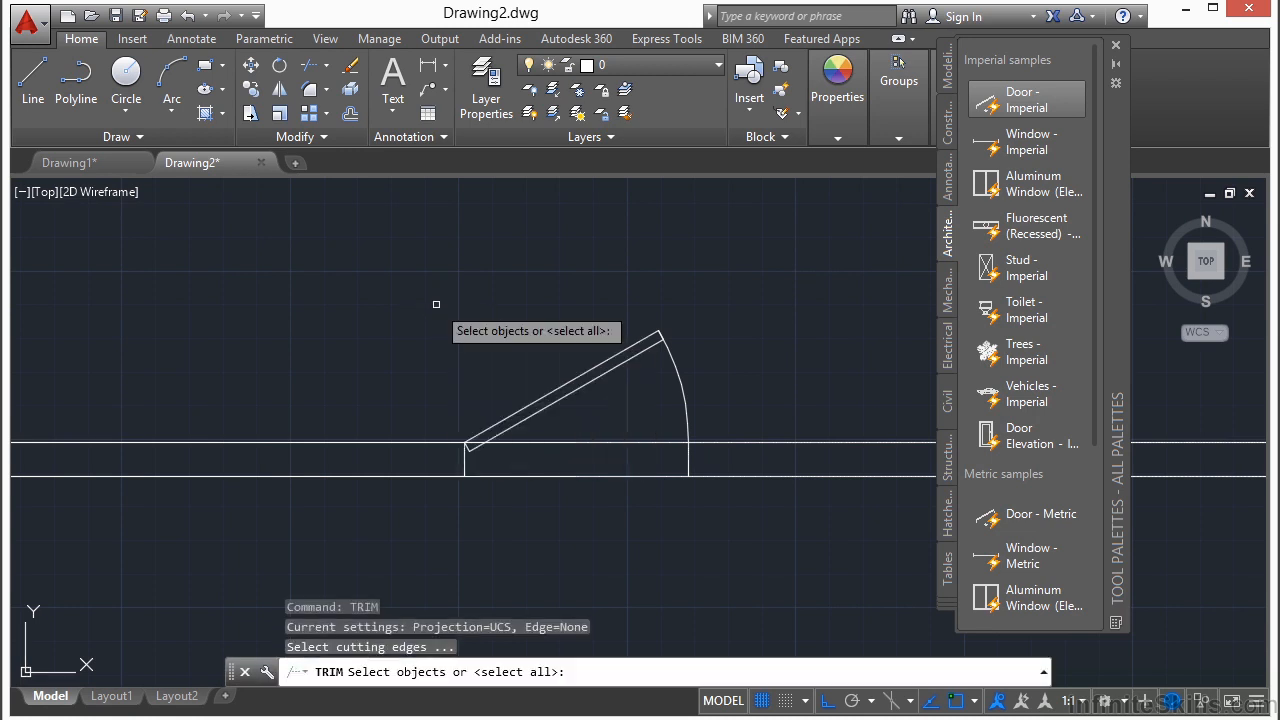
{"action": "left_click", "coordinate": [352, 250]}
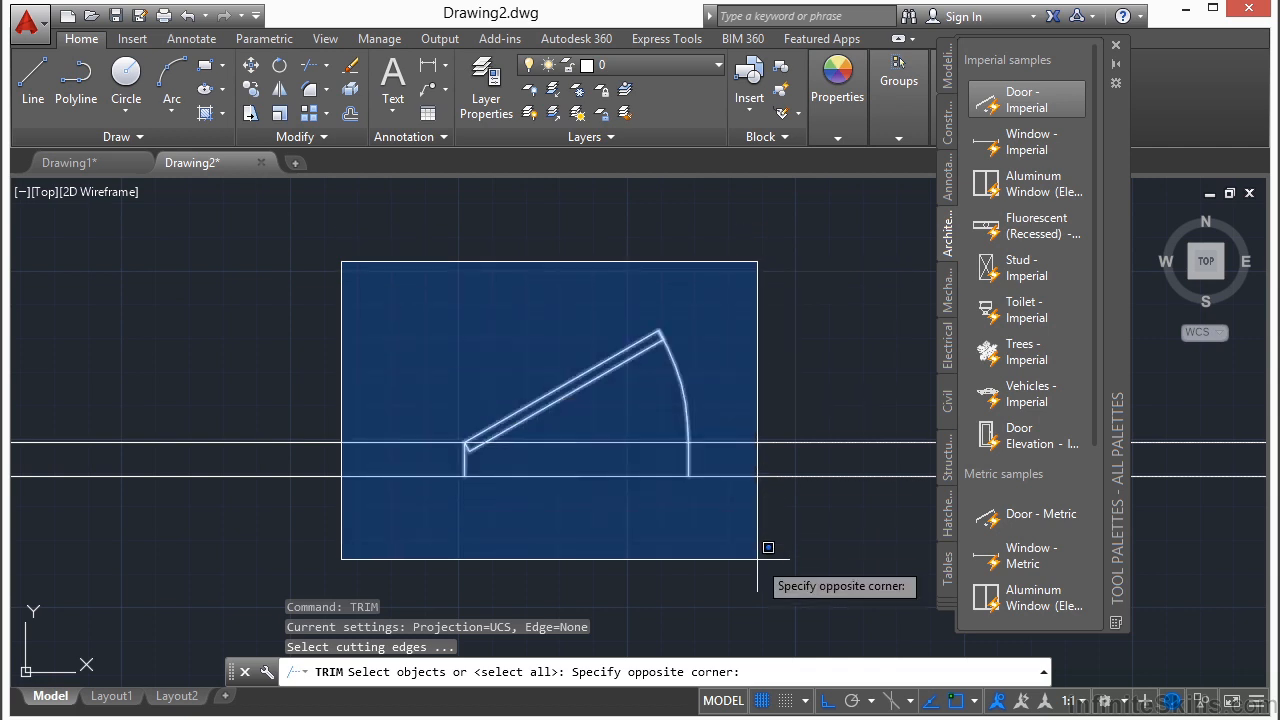
{"action": "left_click", "coordinate": [758, 554]}
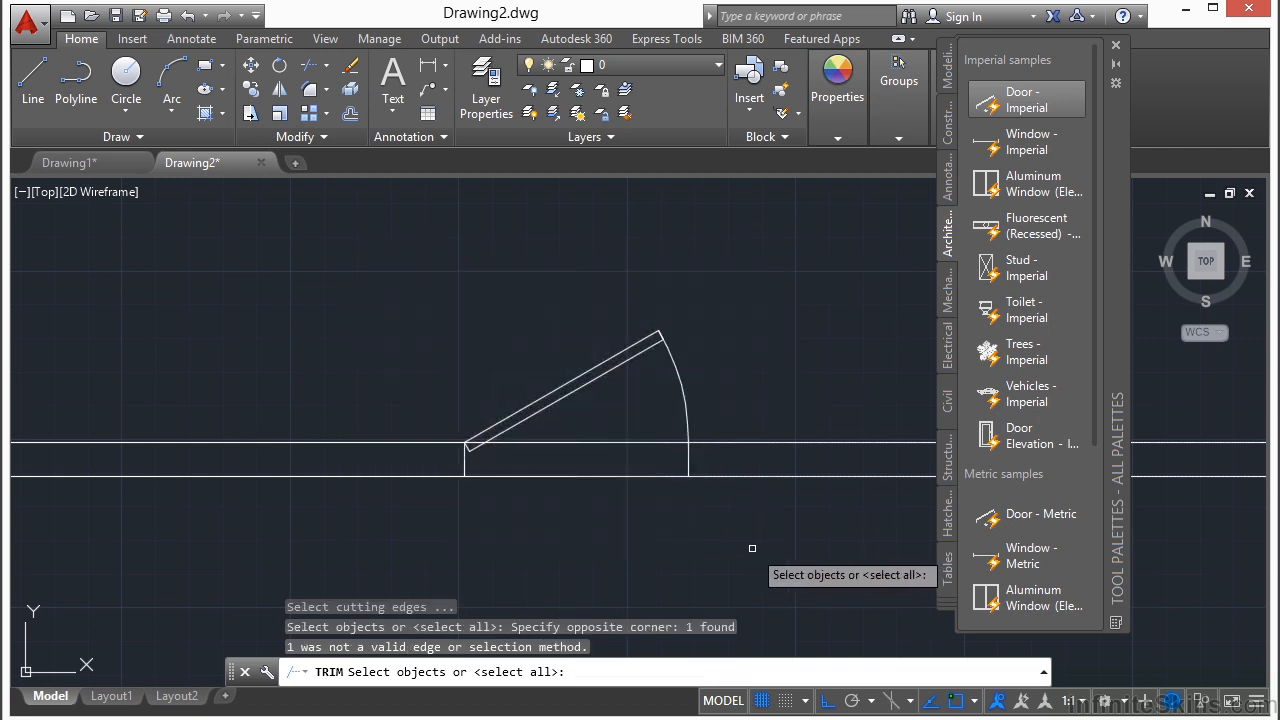
{"action": "key", "text": "Return"}
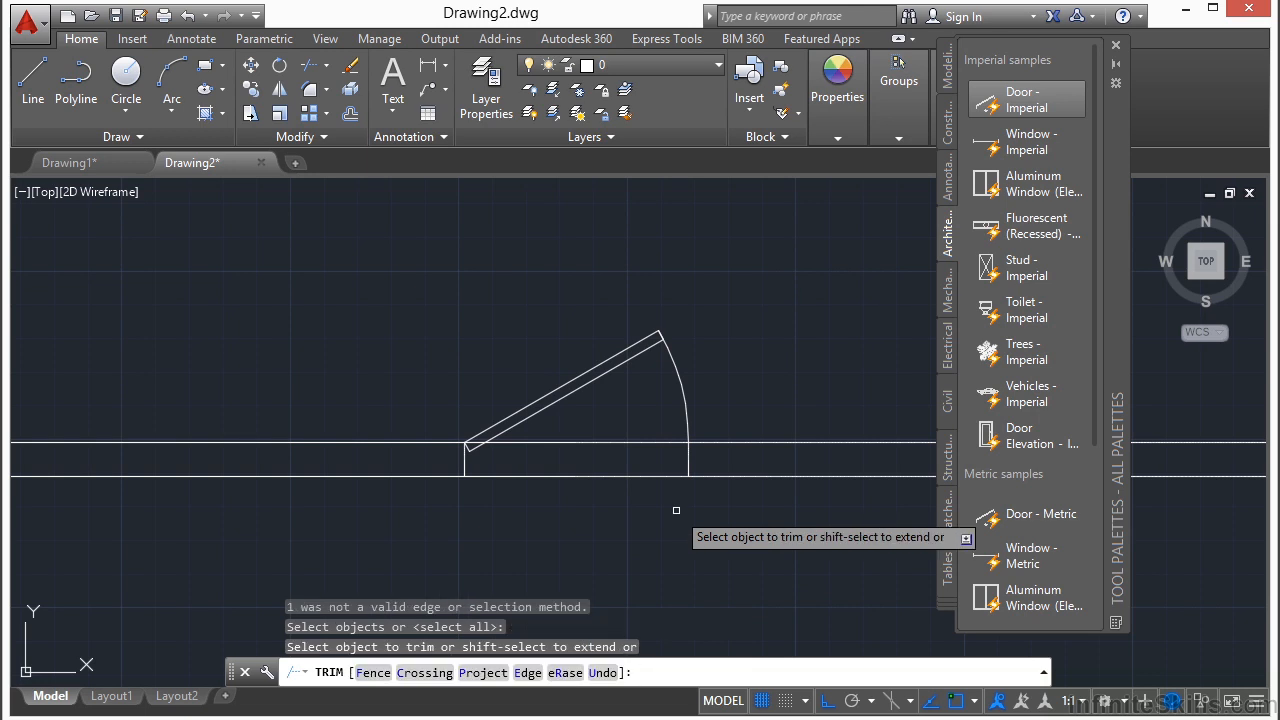
{"action": "left_click", "coordinate": [626, 477]}
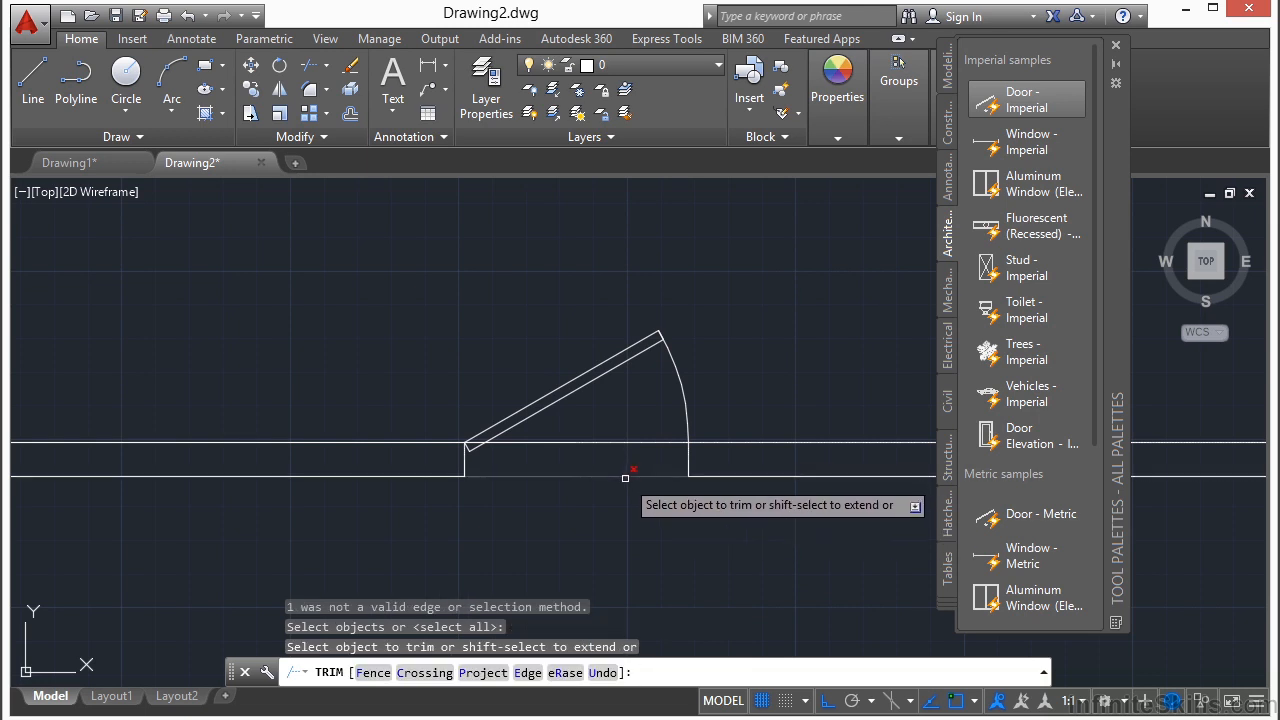
{"action": "left_click", "coordinate": [625, 446]}
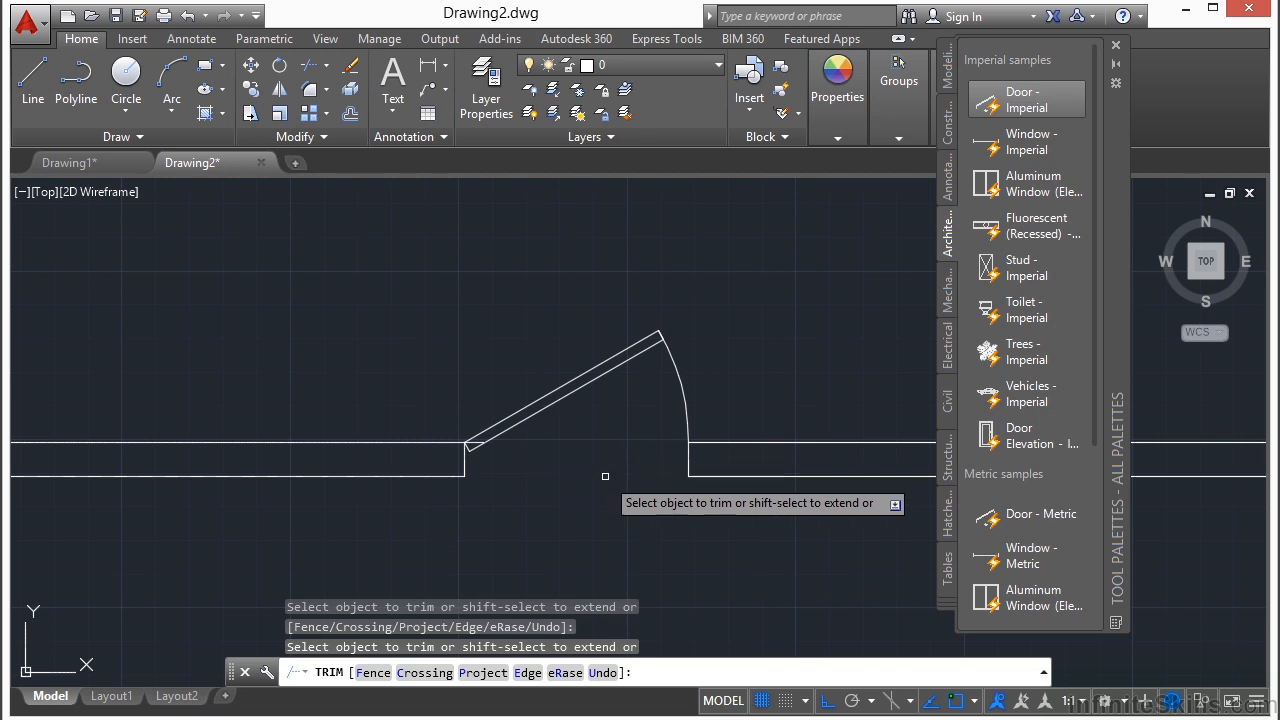
- Trim the leftover bit of outer wall line inside the door leaf at the hinge, end the trim, and zoom to the drawing extents
{"action": "scroll", "coordinate": [483, 443], "scroll_direction": "up", "scroll_amount": 8}
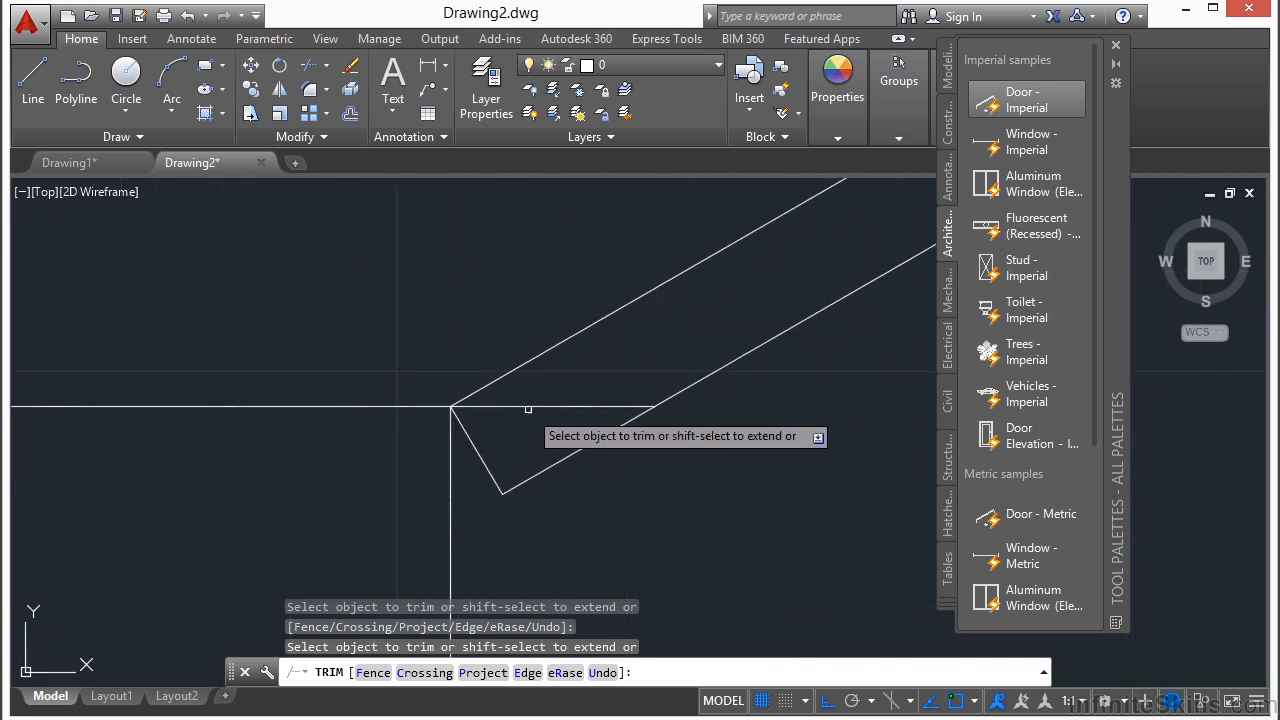
{"action": "left_click", "coordinate": [515, 407]}
{"action": "scroll", "coordinate": [474, 400], "scroll_direction": "down", "scroll_amount": 5}
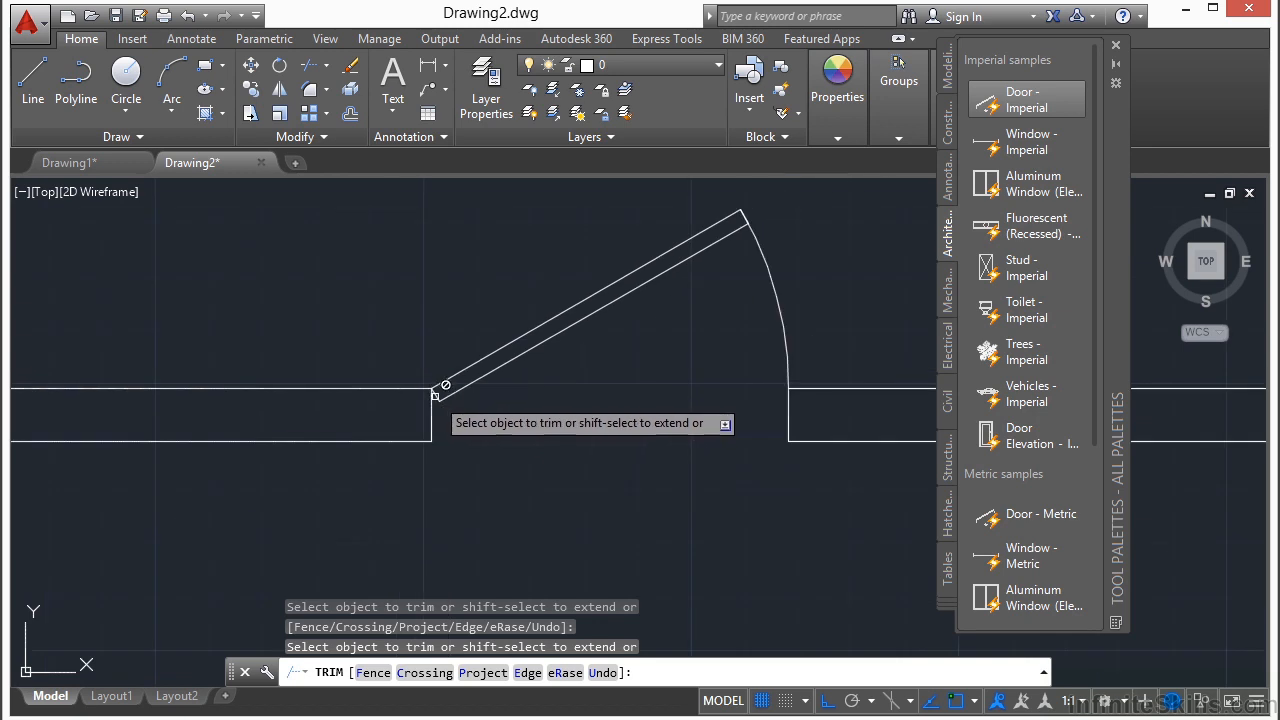
{"action": "right_click", "coordinate": [532, 432]}
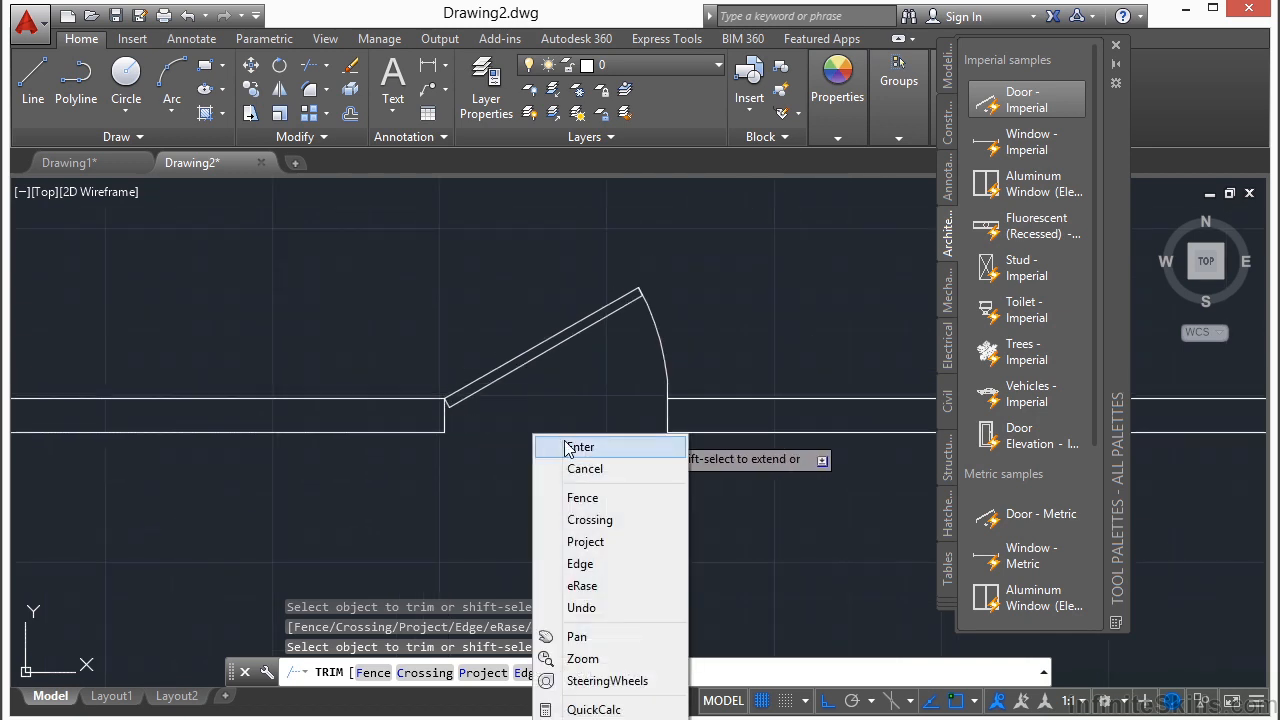
{"action": "left_click", "coordinate": [578, 447]}
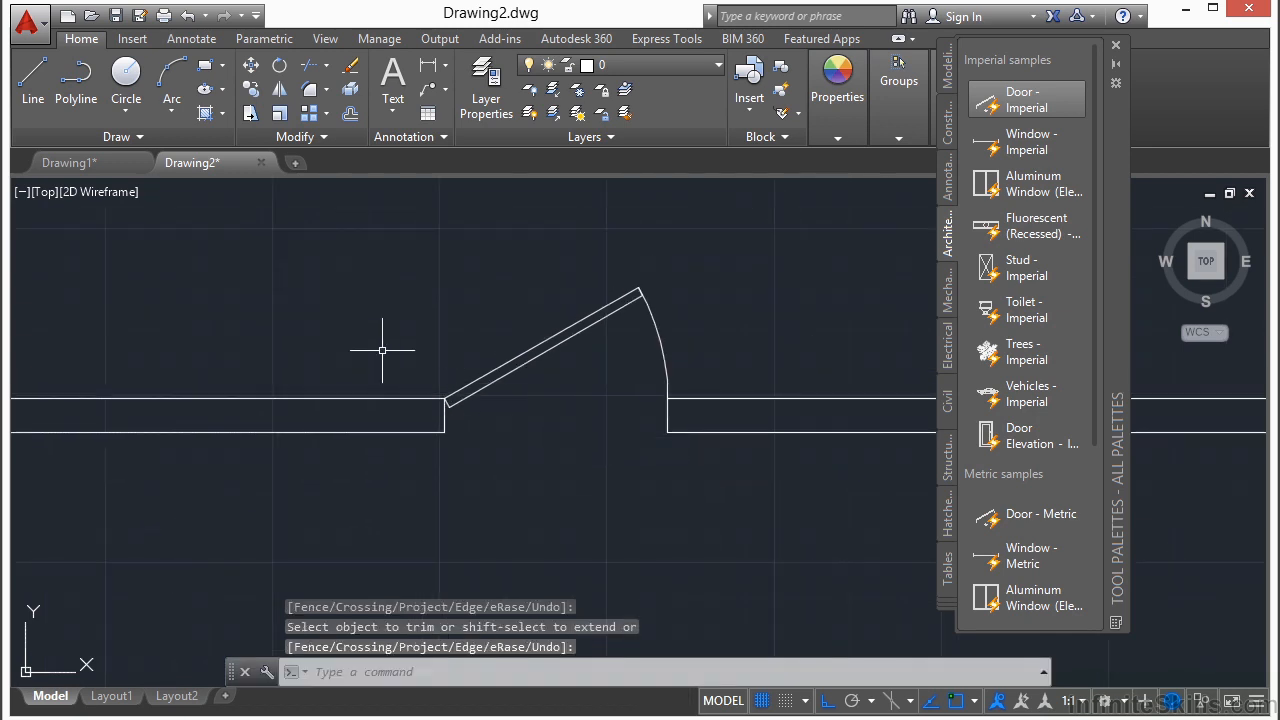
{"action": "middle_click", "coordinate": [372, 276]}
{"action": "middle_click", "coordinate": [372, 276]}
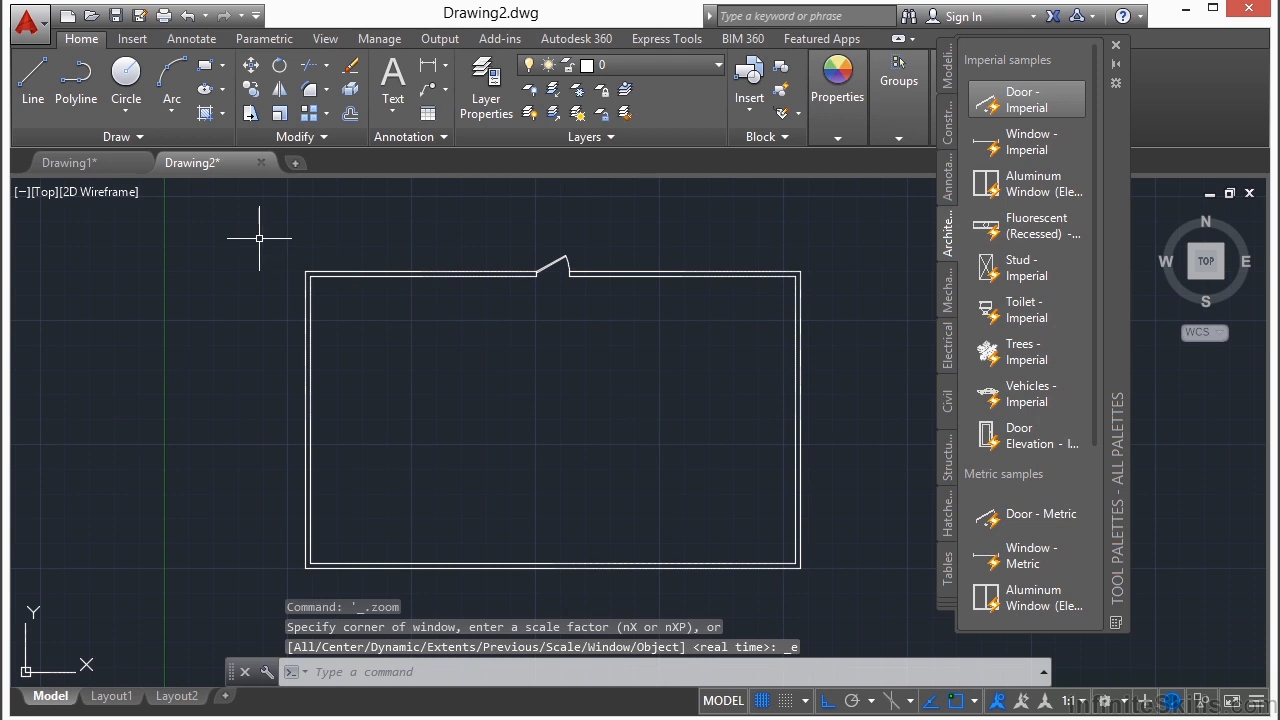